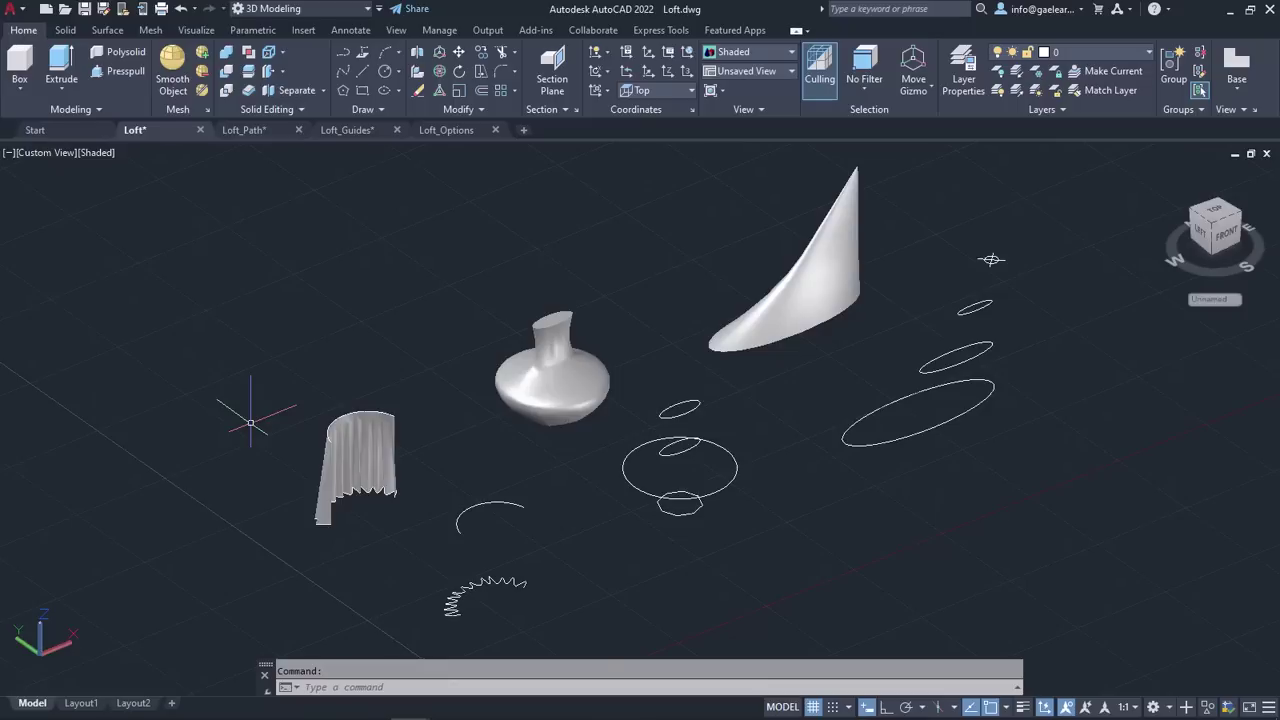
- Loft the zigzag curve to the open arc above it, using cross sections only
{"action": "left_click", "coordinate": [358, 453]}
{"action": "left_click", "coordinate": [70, 90]}
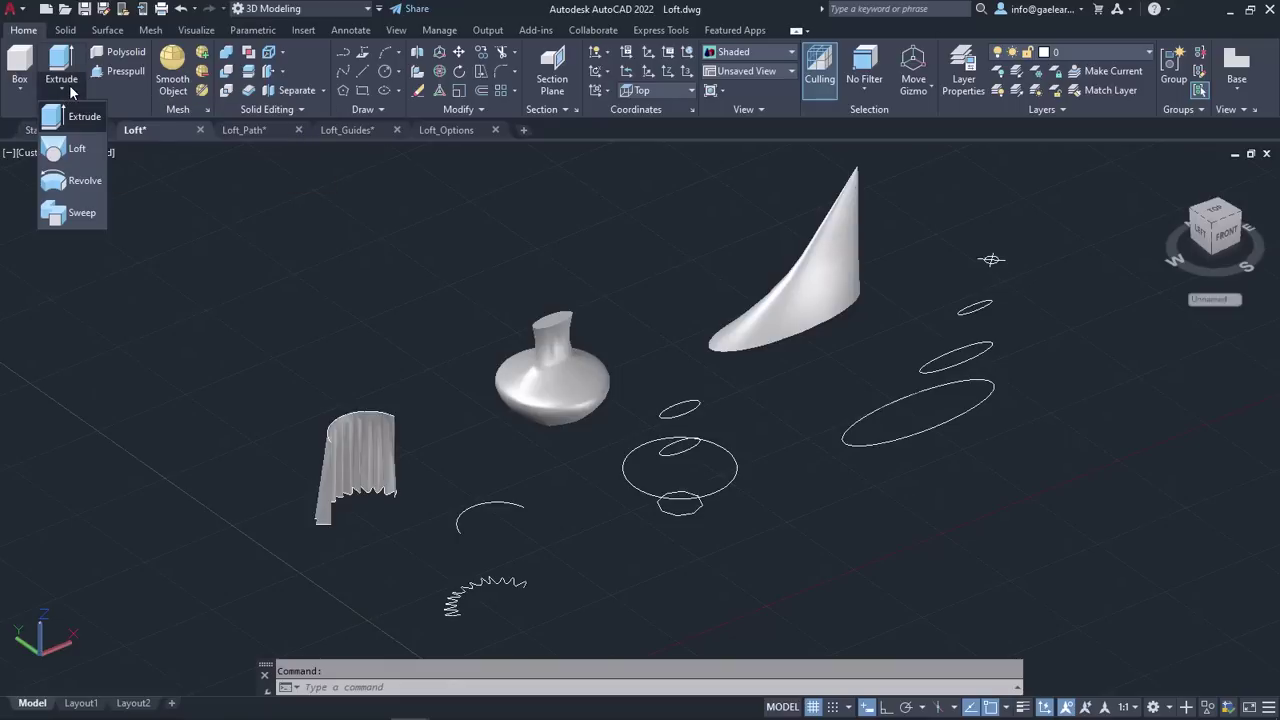
{"action": "left_click", "coordinate": [86, 155]}
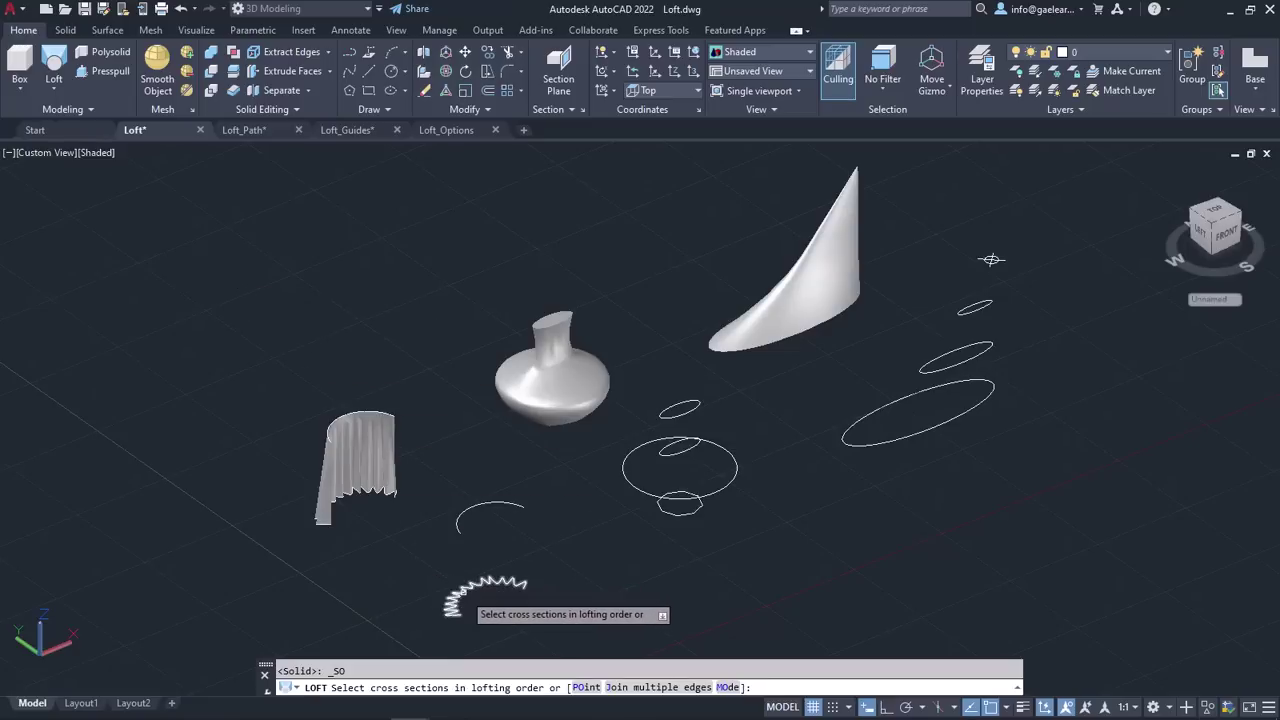
{"action": "left_click", "coordinate": [458, 600]}
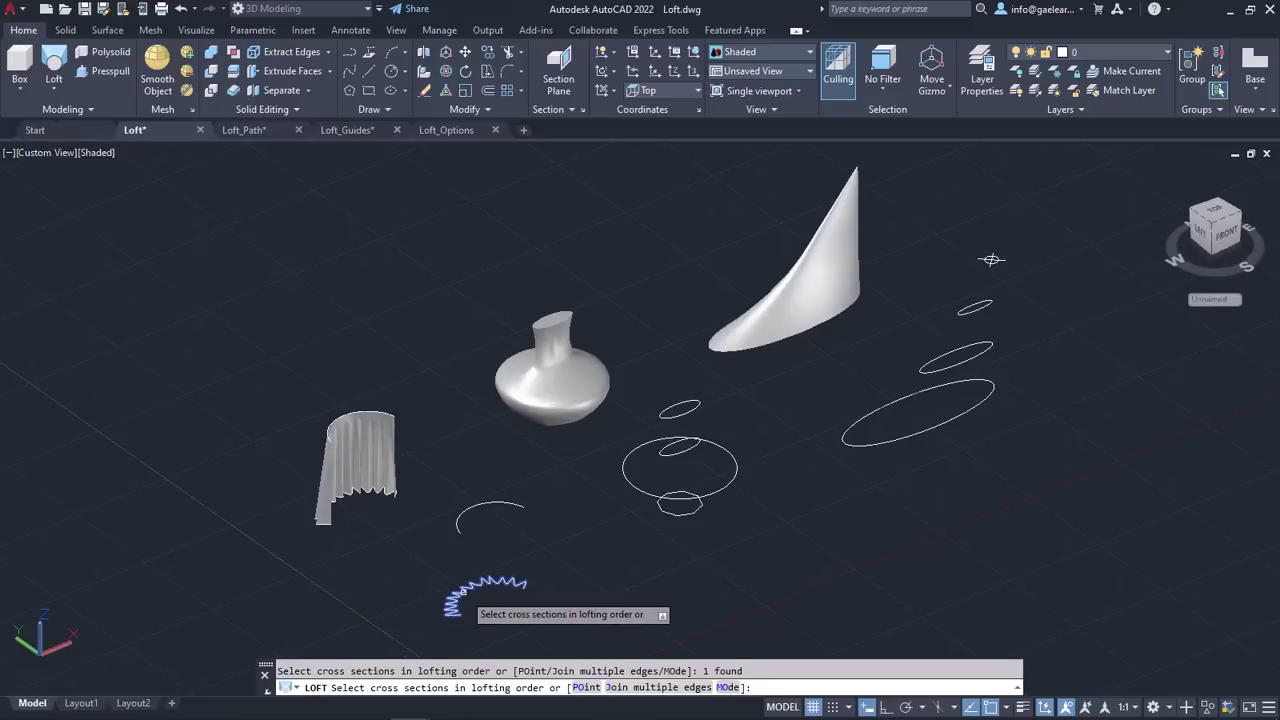
{"action": "left_click", "coordinate": [460, 515]}
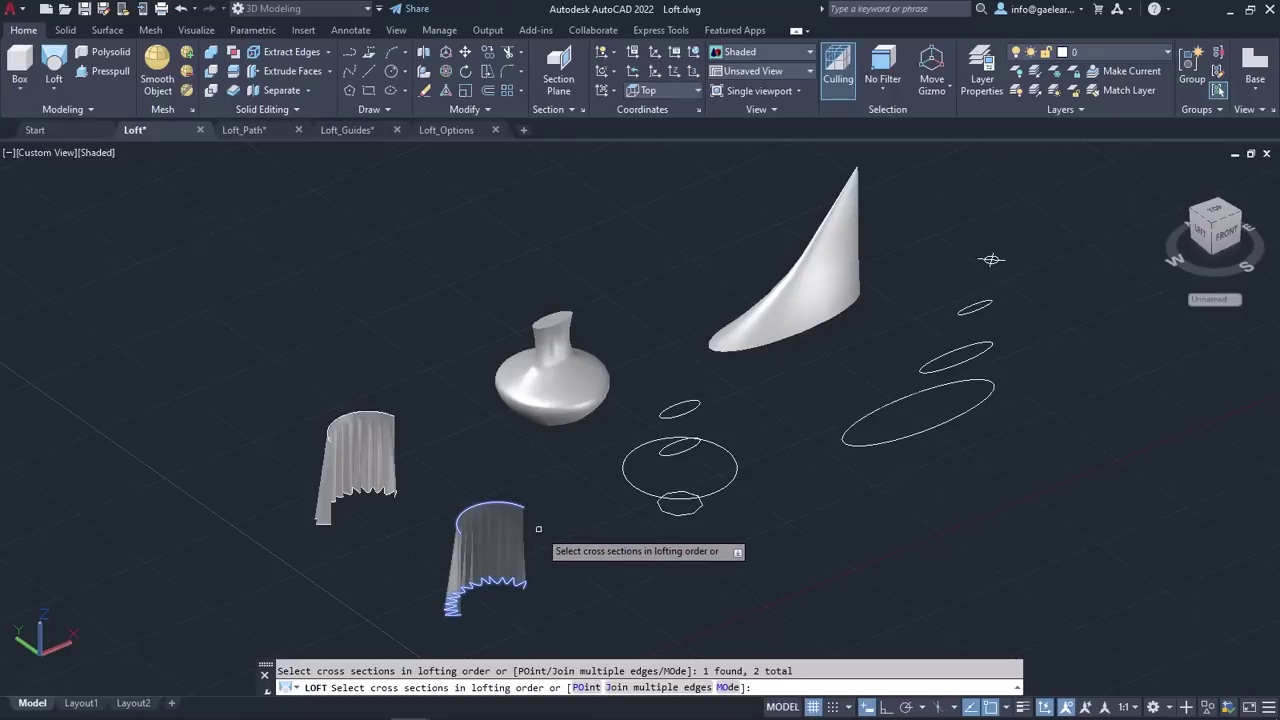
{"action": "key", "text": "Return"}
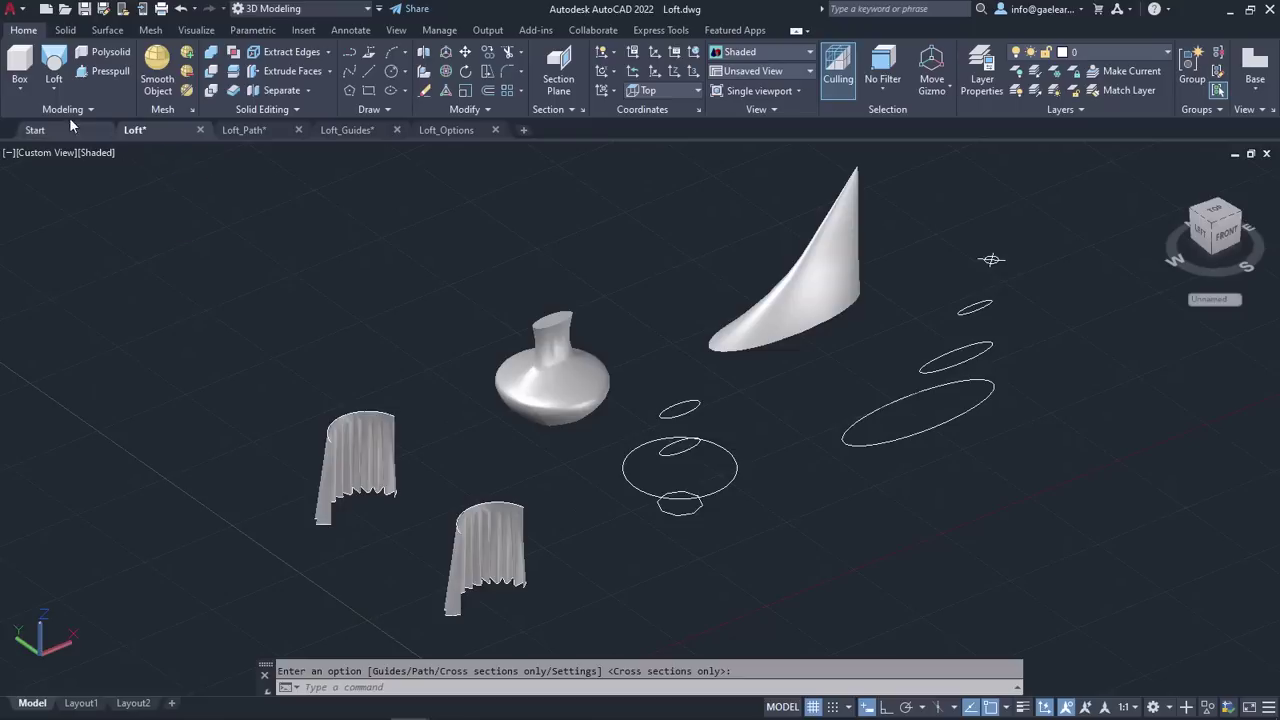
- Loft a vase from the base polygon through the large circle and the two small ellipses above, using cross sections only
{"action": "left_click", "coordinate": [56, 68]}
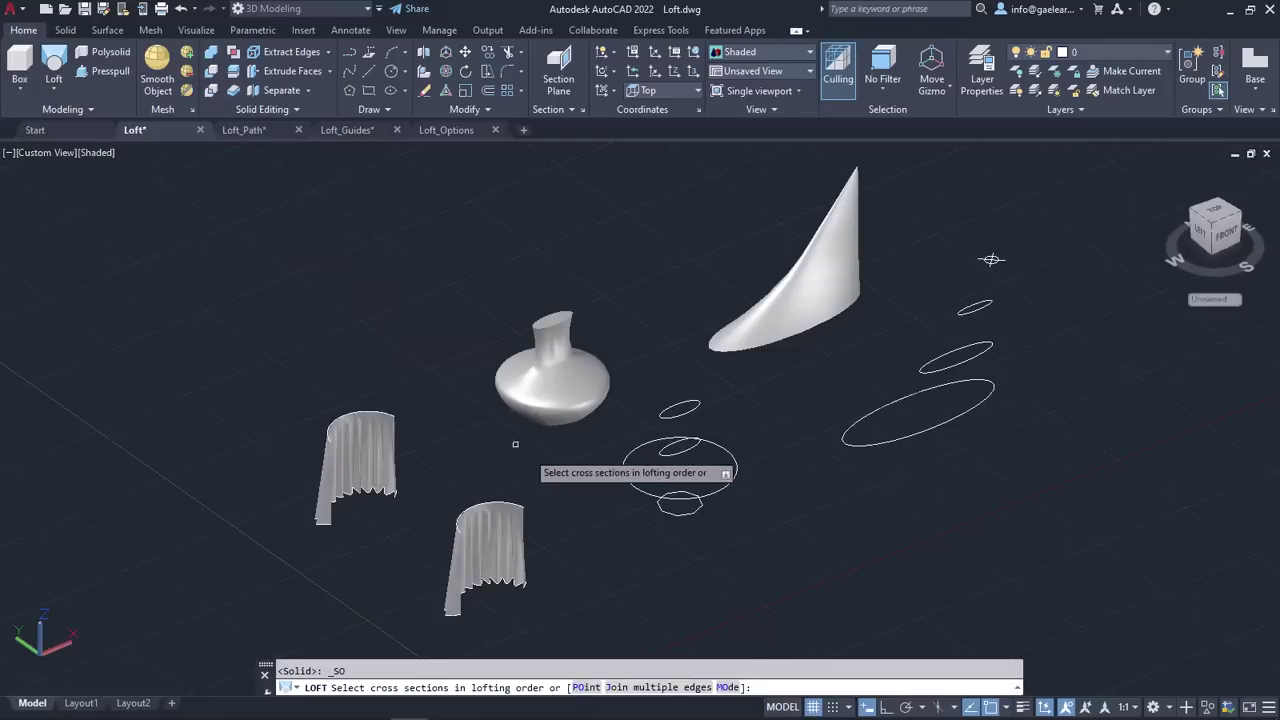
{"action": "left_click", "coordinate": [660, 510]}
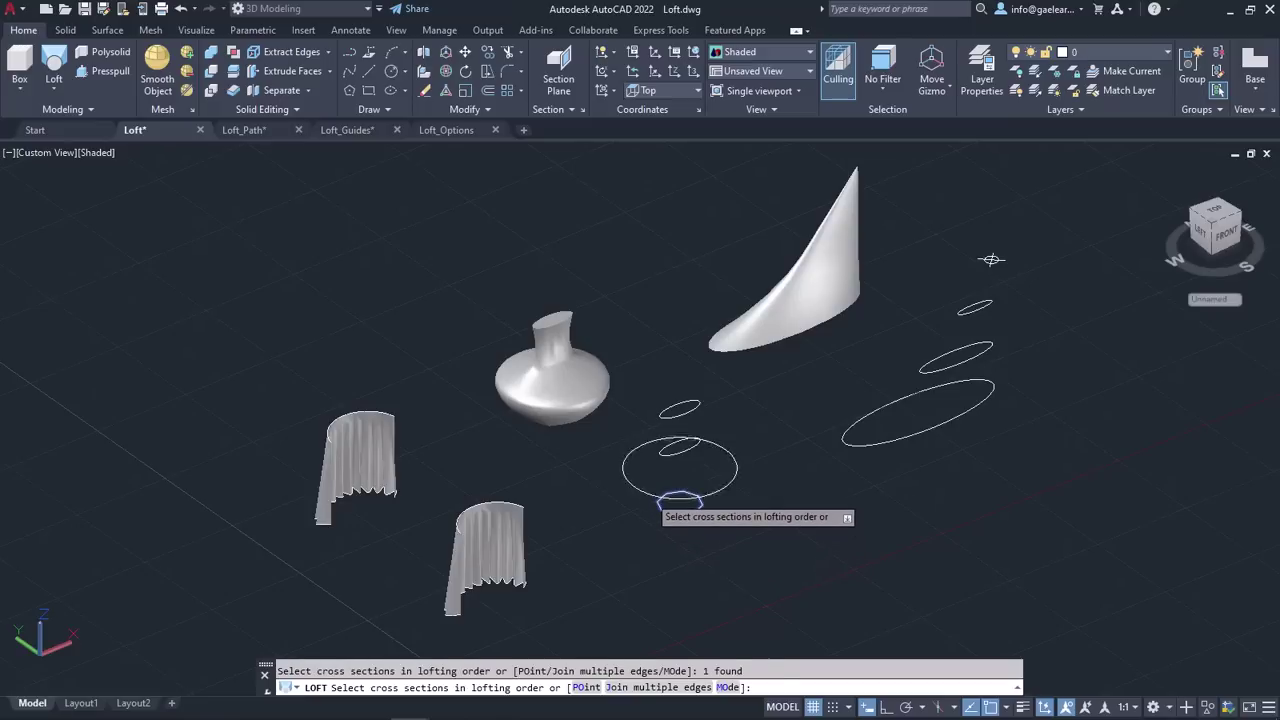
{"action": "left_click", "coordinate": [652, 494]}
{"action": "left_click", "coordinate": [668, 451]}
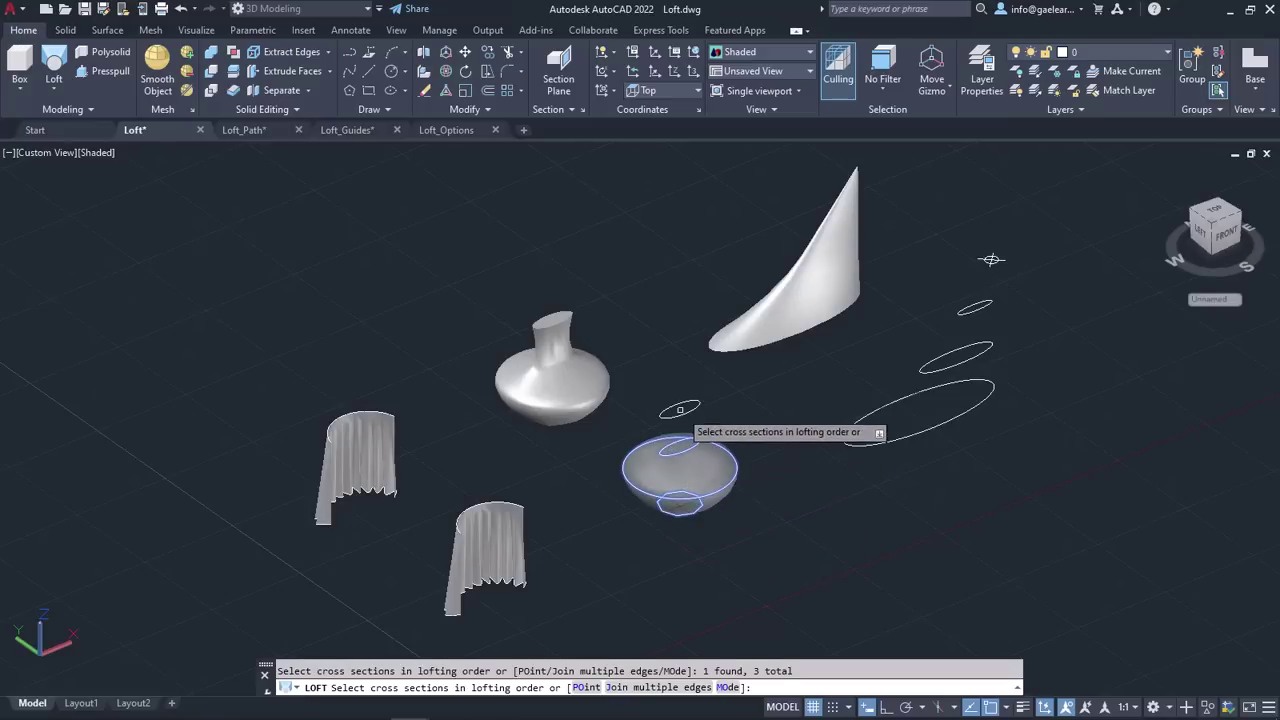
{"action": "left_click", "coordinate": [683, 413]}
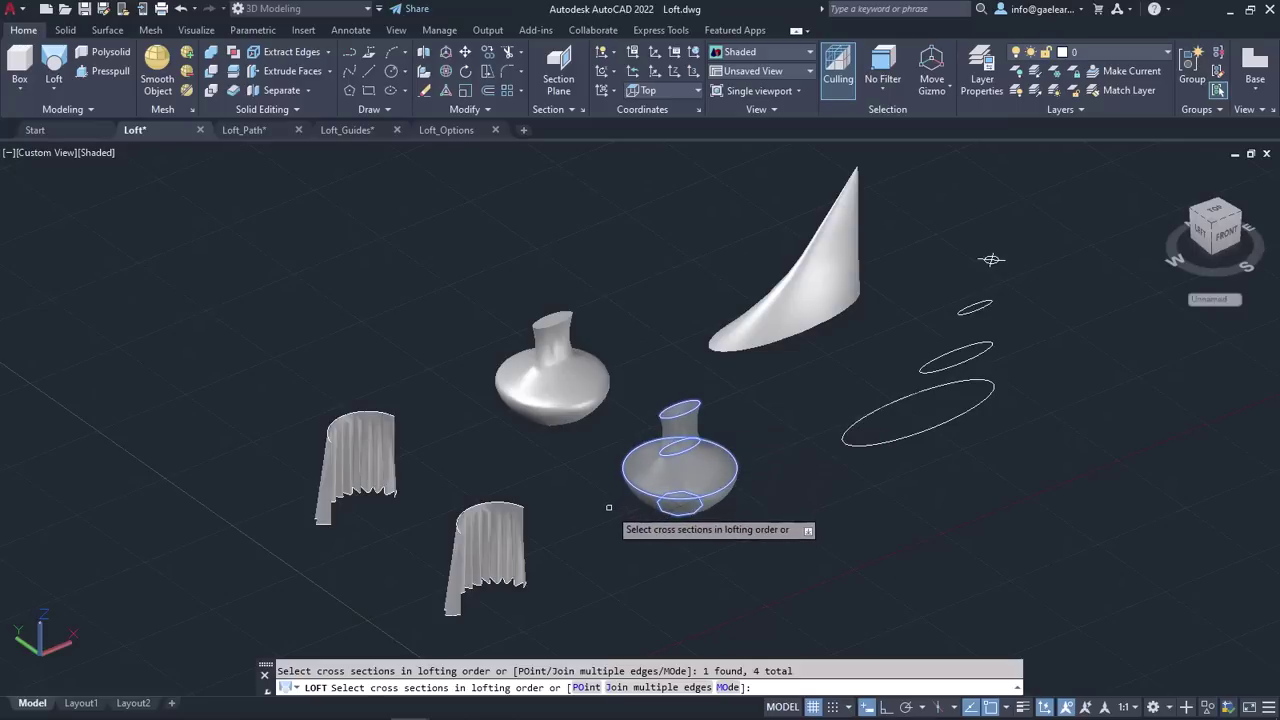
{"action": "key", "text": "Return"}
{"action": "key", "text": "Return"}
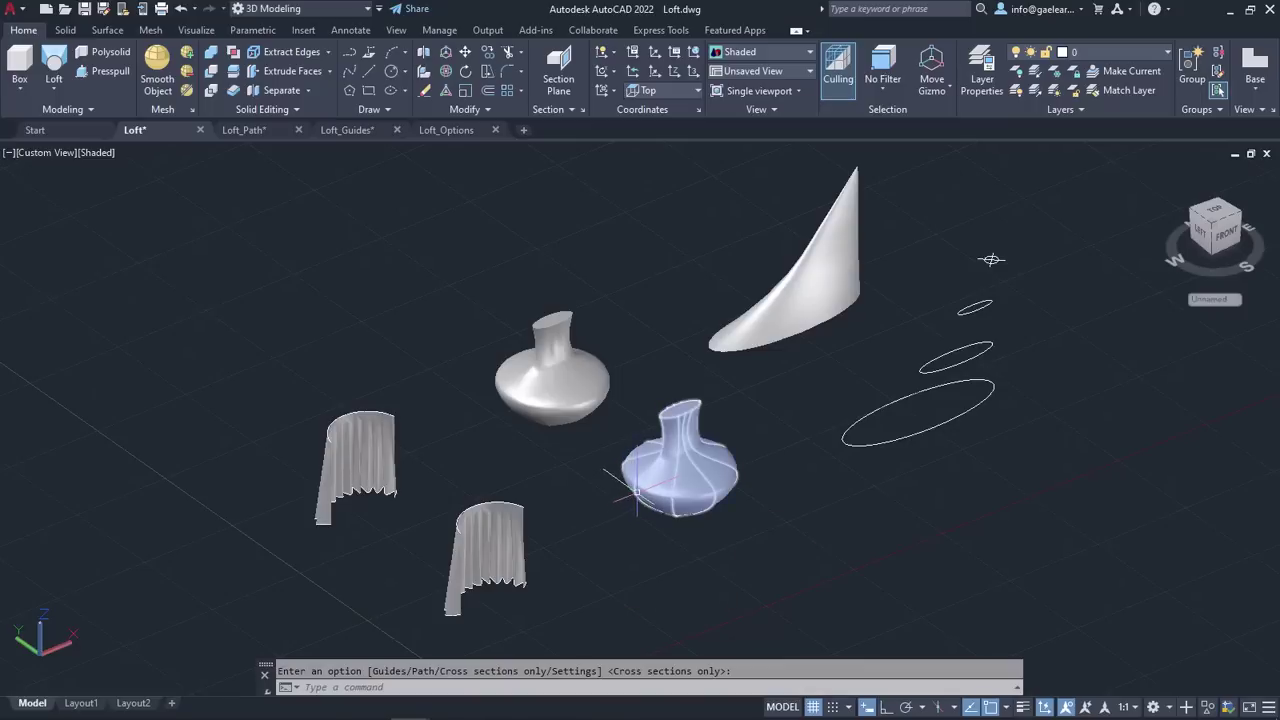
{"action": "mouse_move", "coordinate": [636, 490]}
- Loft the three stacked ellipses from the largest upward to the point at the apex, using cross sections only
{"action": "left_click", "coordinate": [53, 64]}
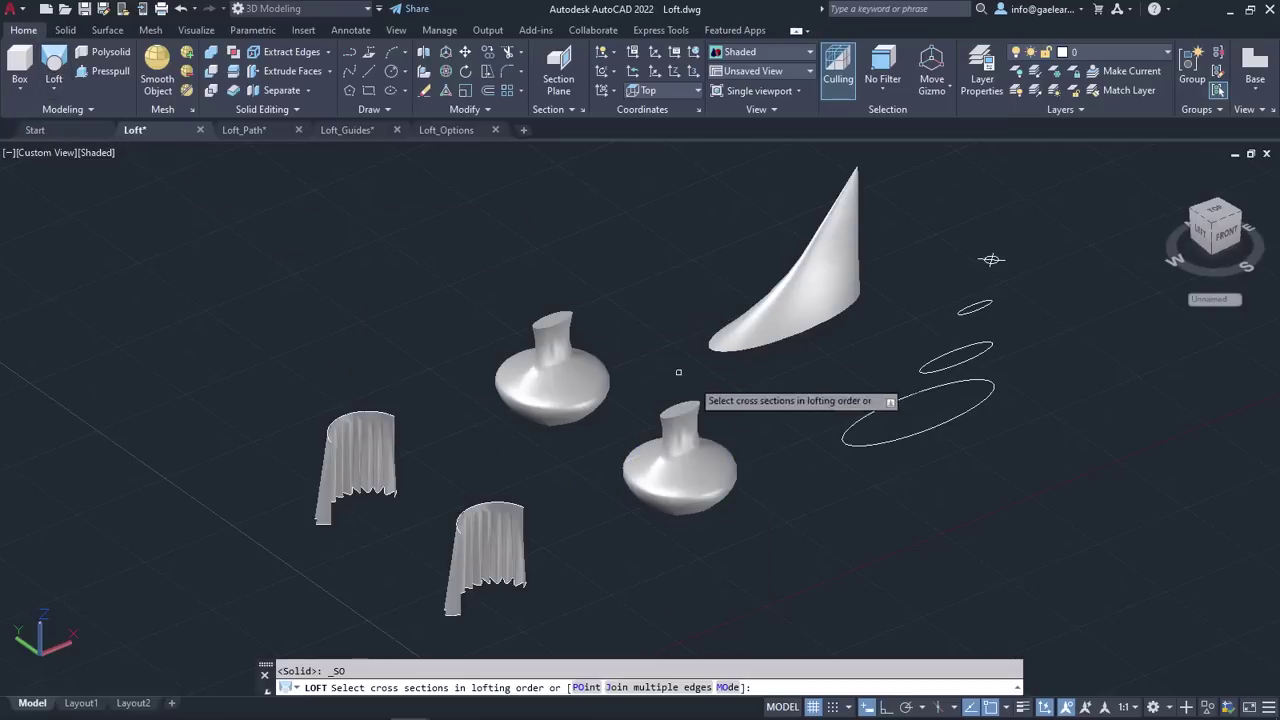
{"action": "left_click", "coordinate": [904, 437]}
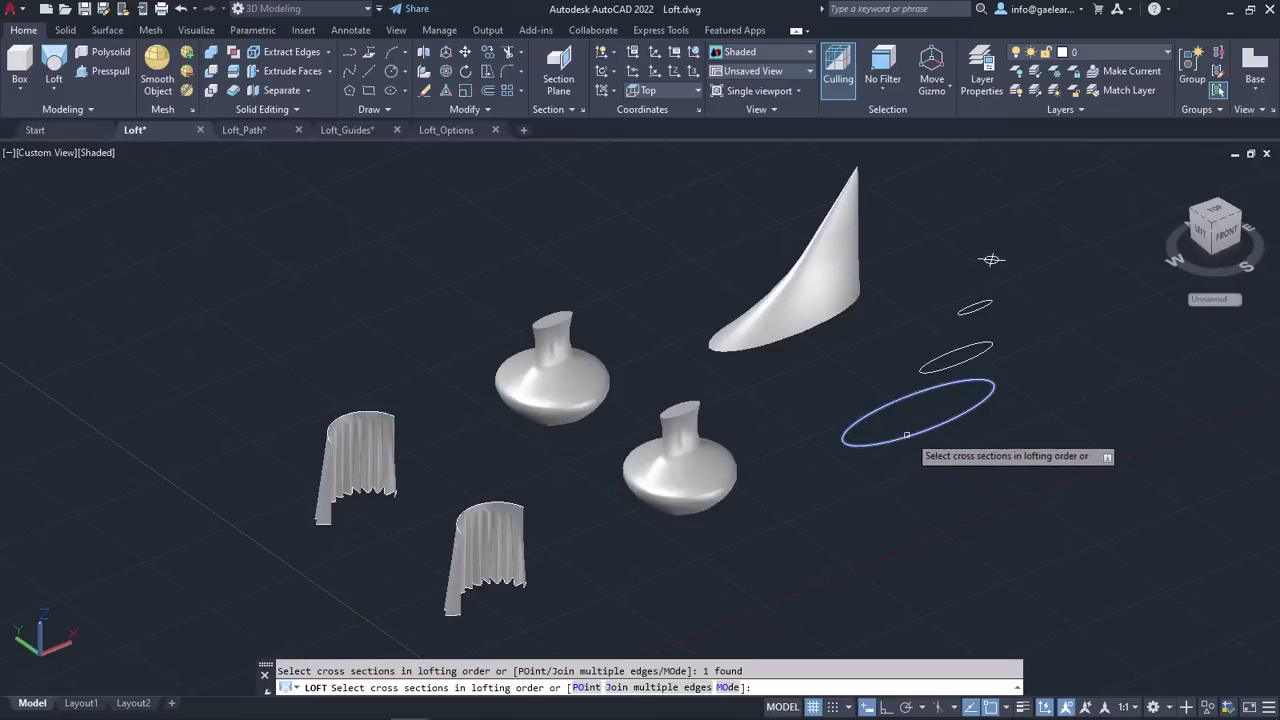
{"action": "left_click", "coordinate": [955, 366]}
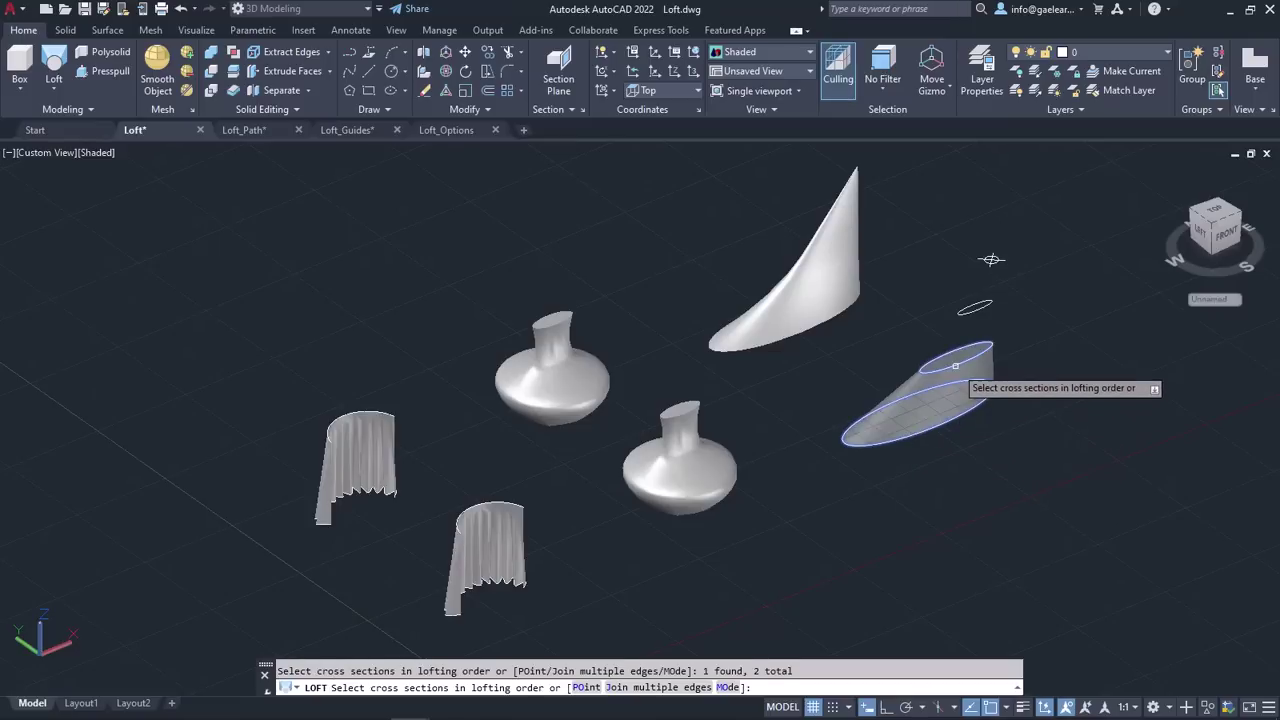
{"action": "left_click", "coordinate": [966, 312]}
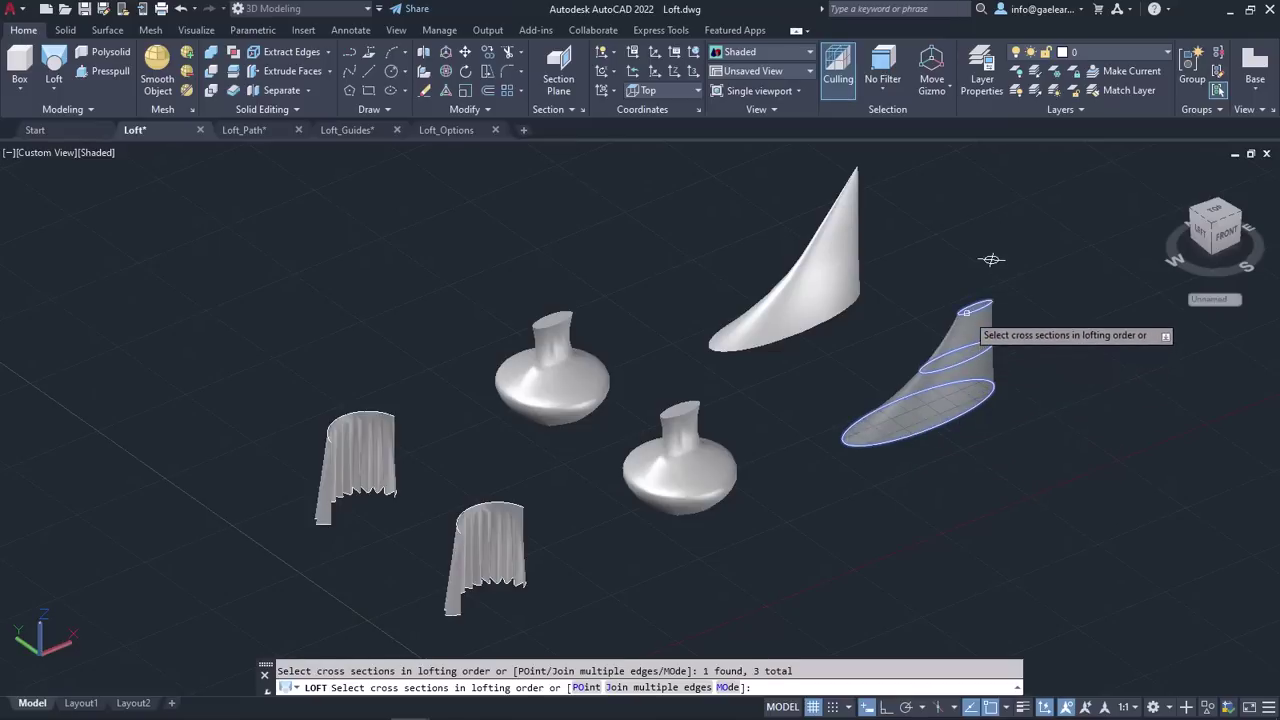
{"action": "left_click", "coordinate": [991, 259]}
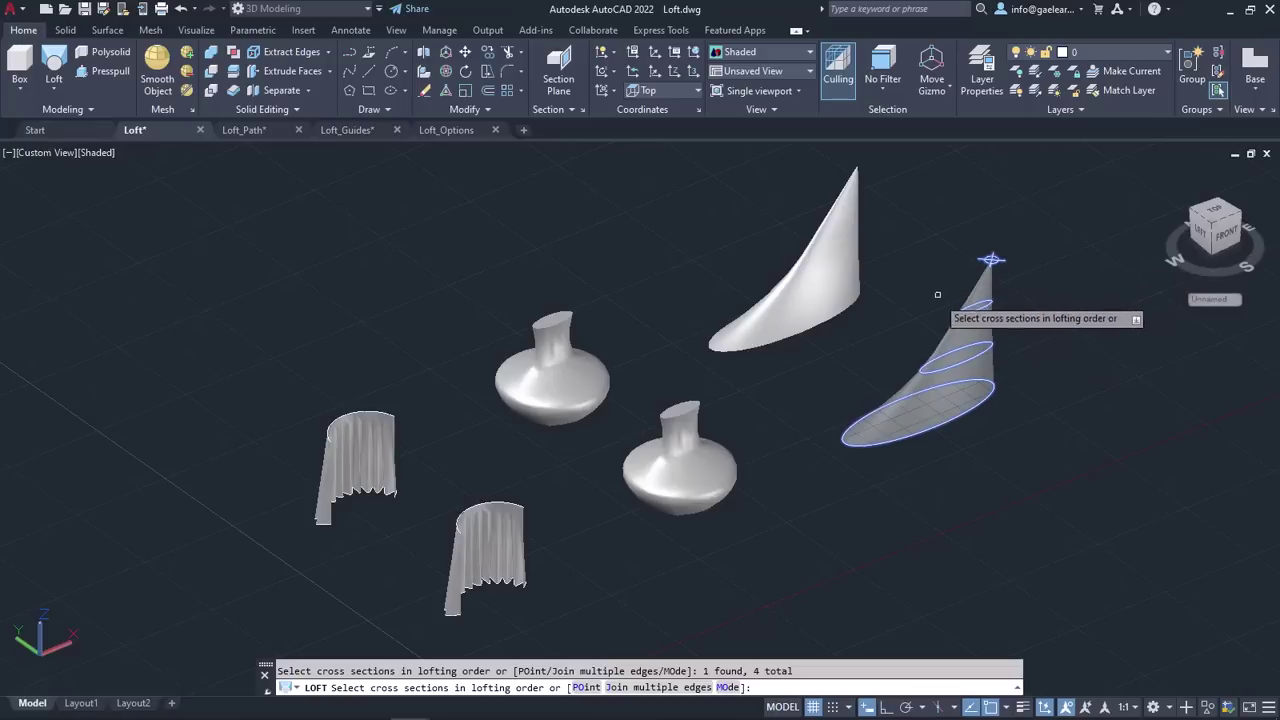
{"action": "key", "text": "Return"}
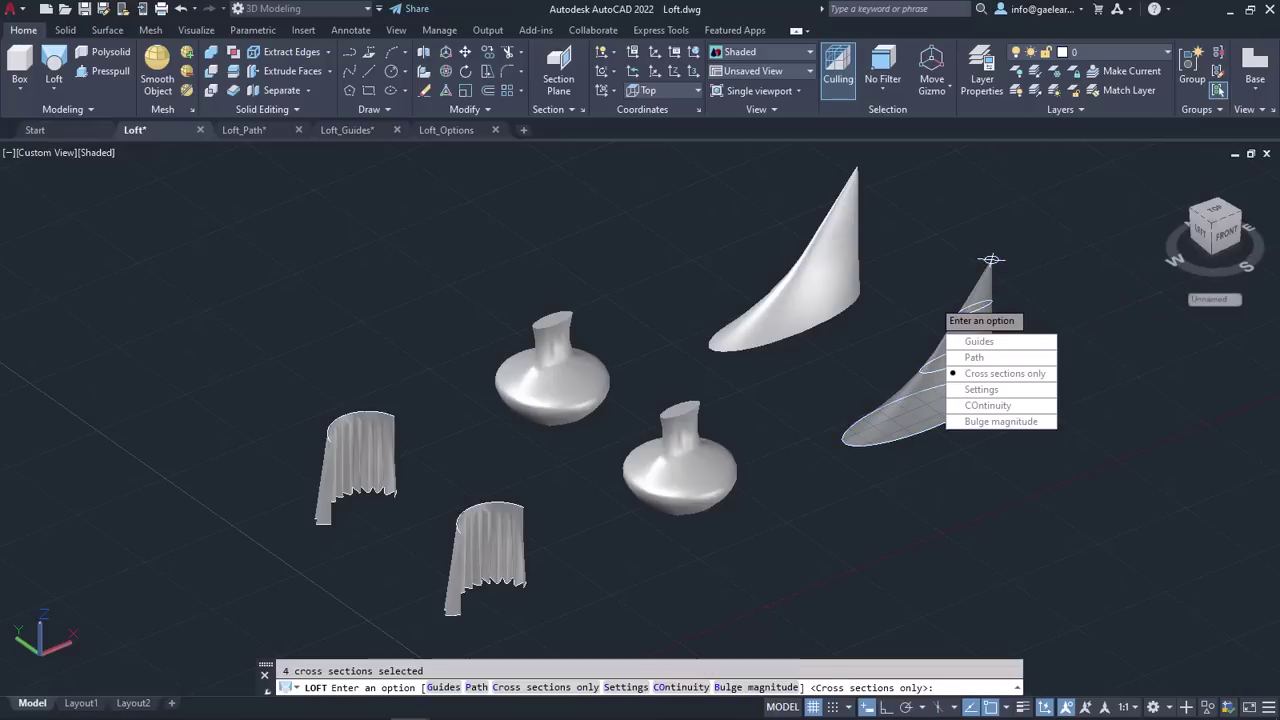
{"action": "key", "text": "Return"}
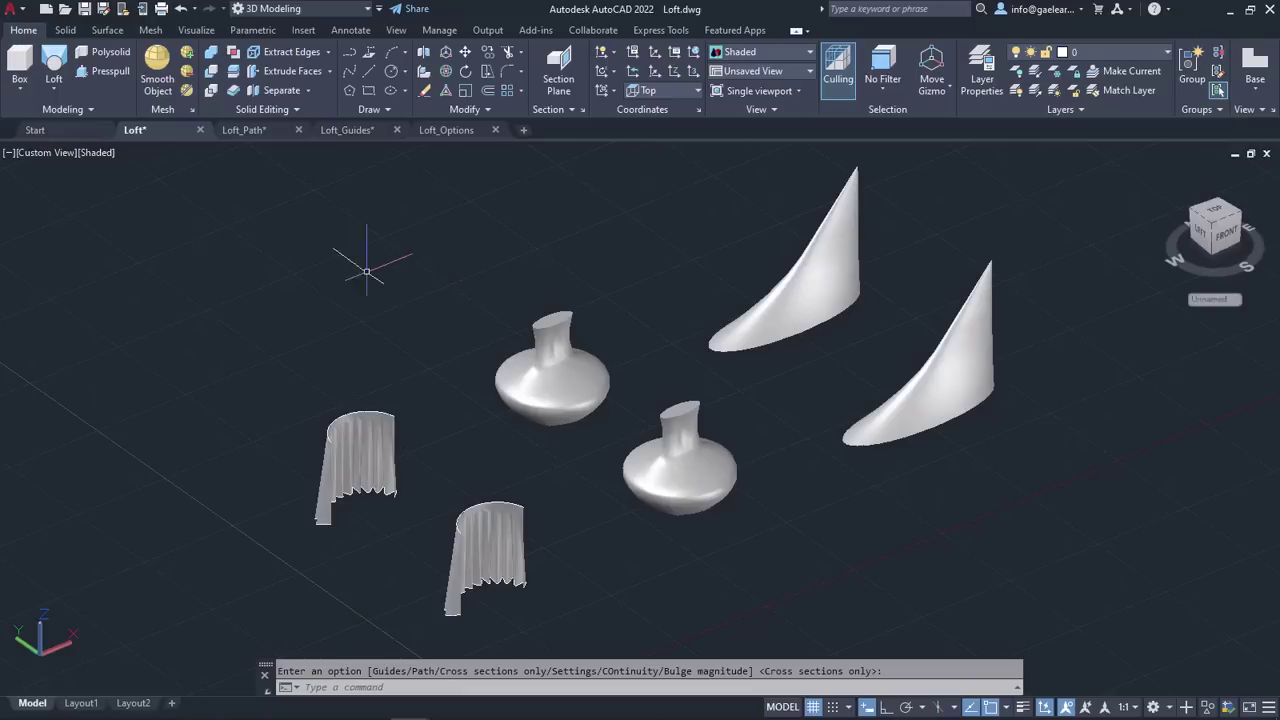
- In the Loft_Path drawing, draw a circle of radius 0.1 centred on the facing end of each cylinder
{"action": "left_click", "coordinate": [259, 131]}
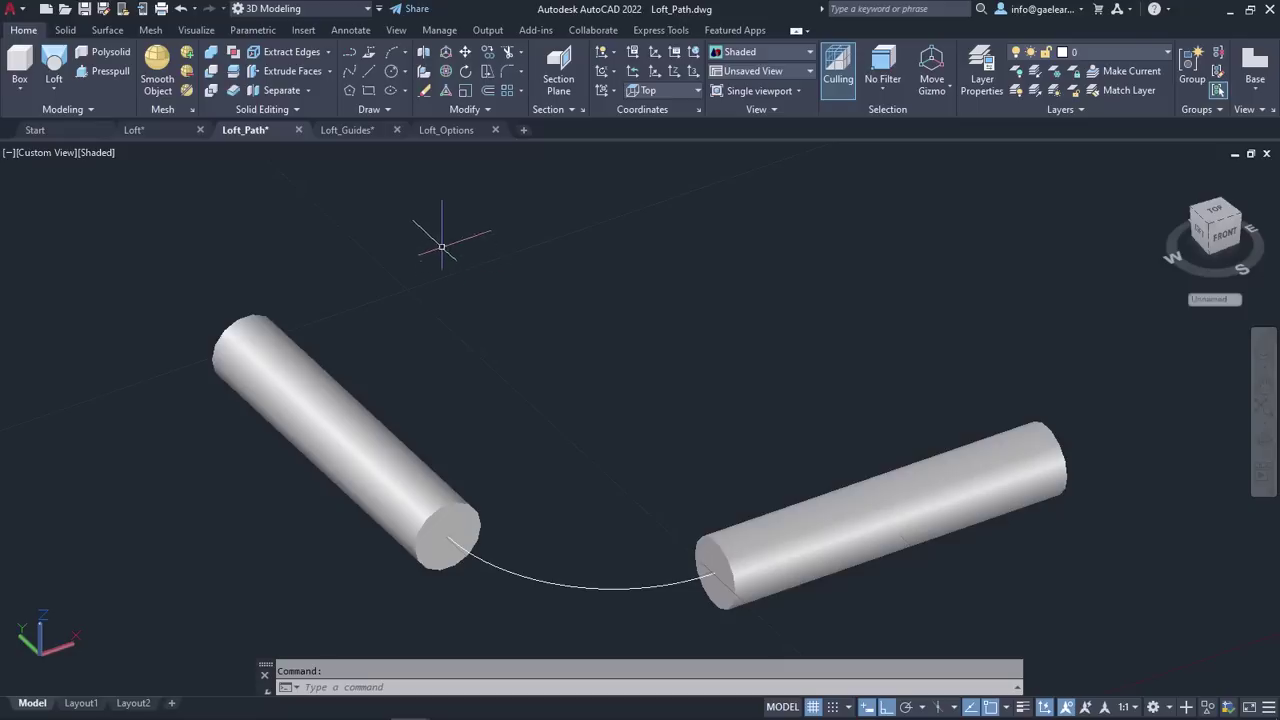
{"action": "left_click", "coordinate": [392, 76]}
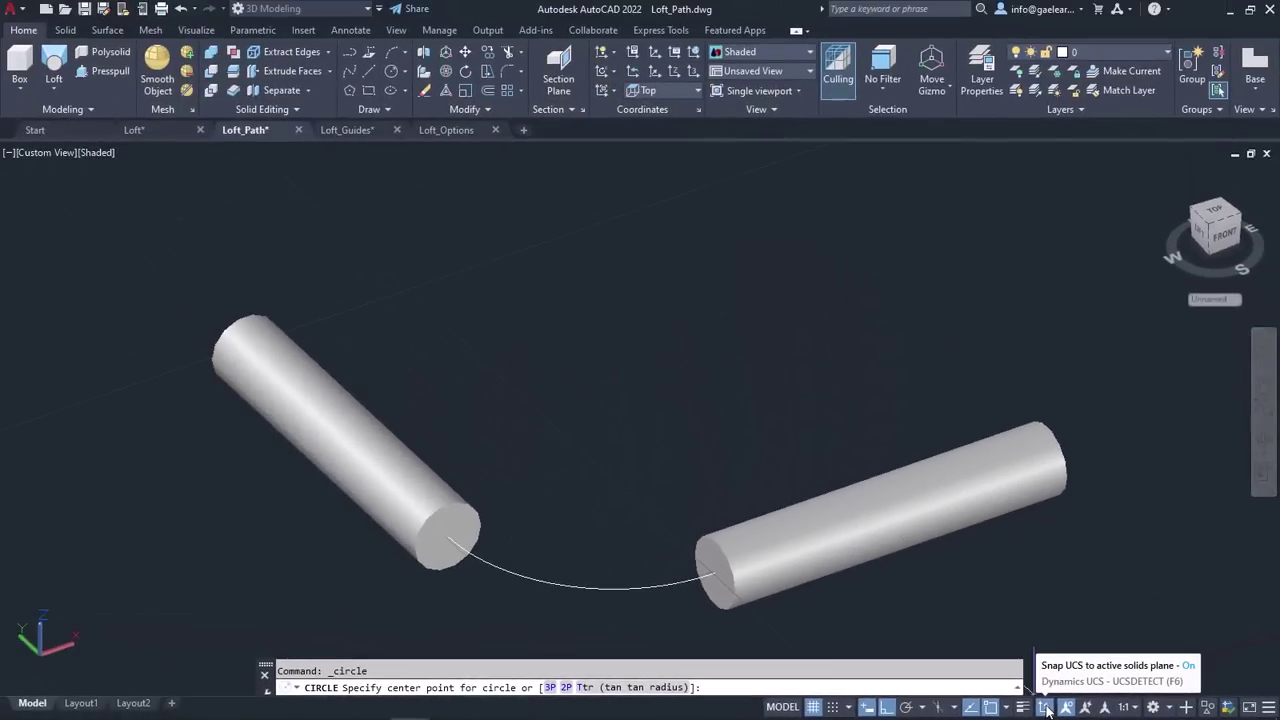
{"action": "left_click", "coordinate": [448, 537]}
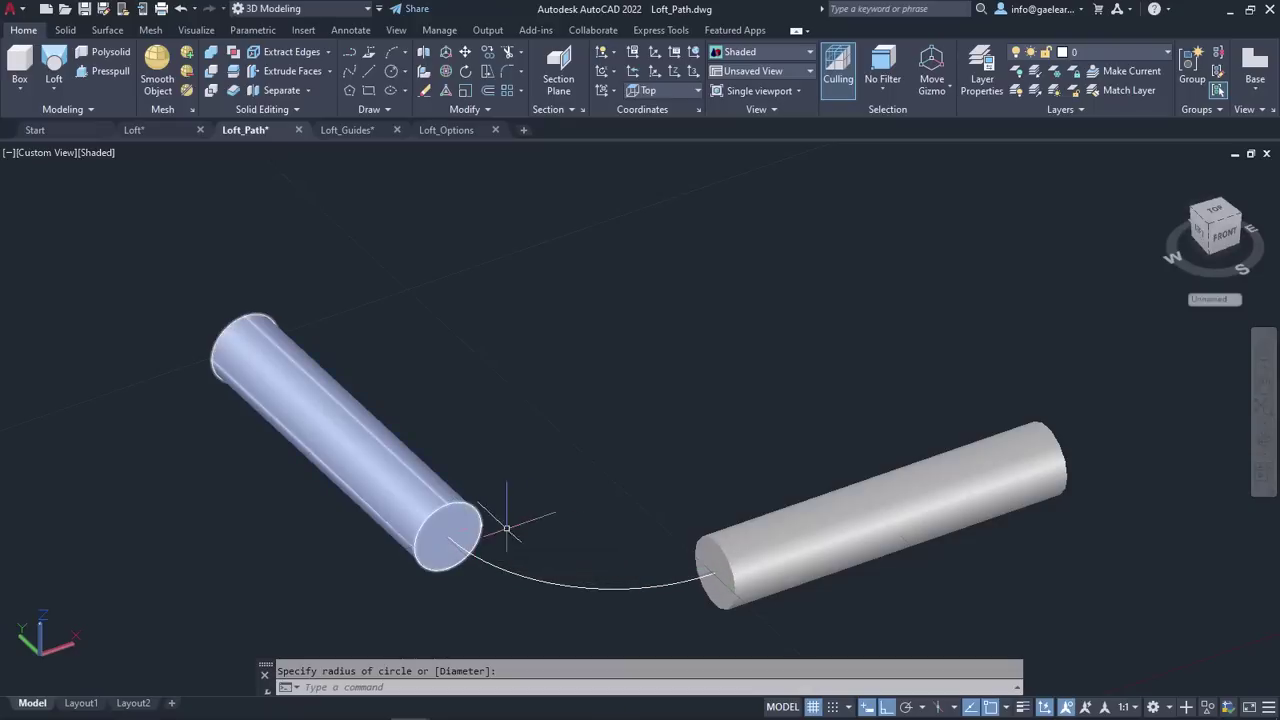
{"action": "type", "text": "0.1"}
{"action": "key", "text": "Return"}
{"action": "key", "text": "Return"}
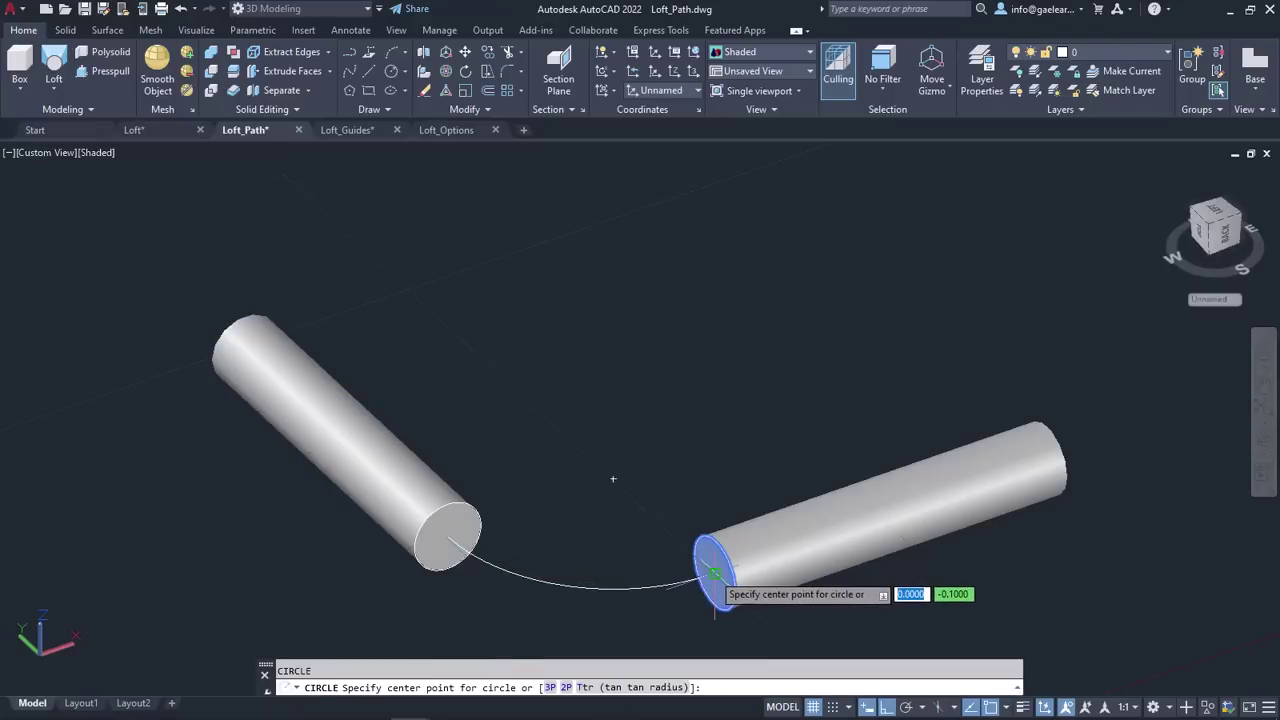
{"action": "left_click", "coordinate": [714, 574]}
{"action": "key", "text": "Return"}
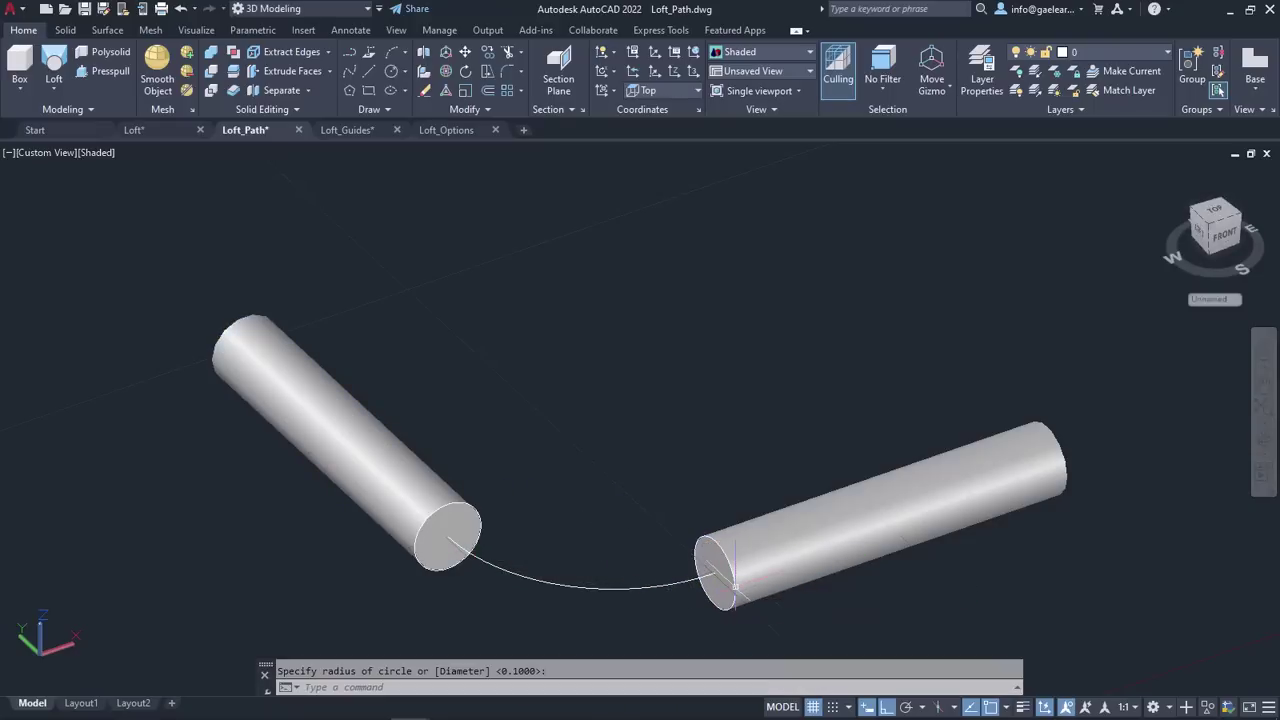
- Loft between the two end circles with the Path option, following the arc that connects the cylinders
{"action": "left_click", "coordinate": [52, 68]}
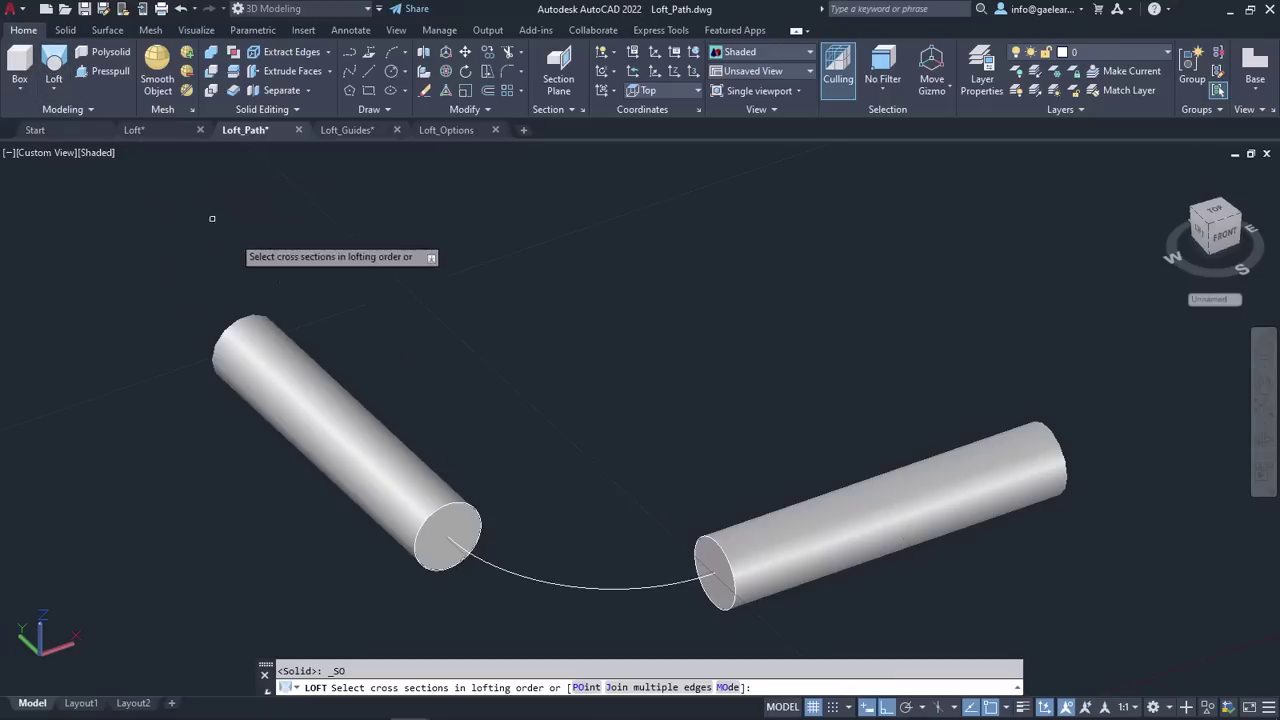
{"action": "left_click", "coordinate": [388, 390]}
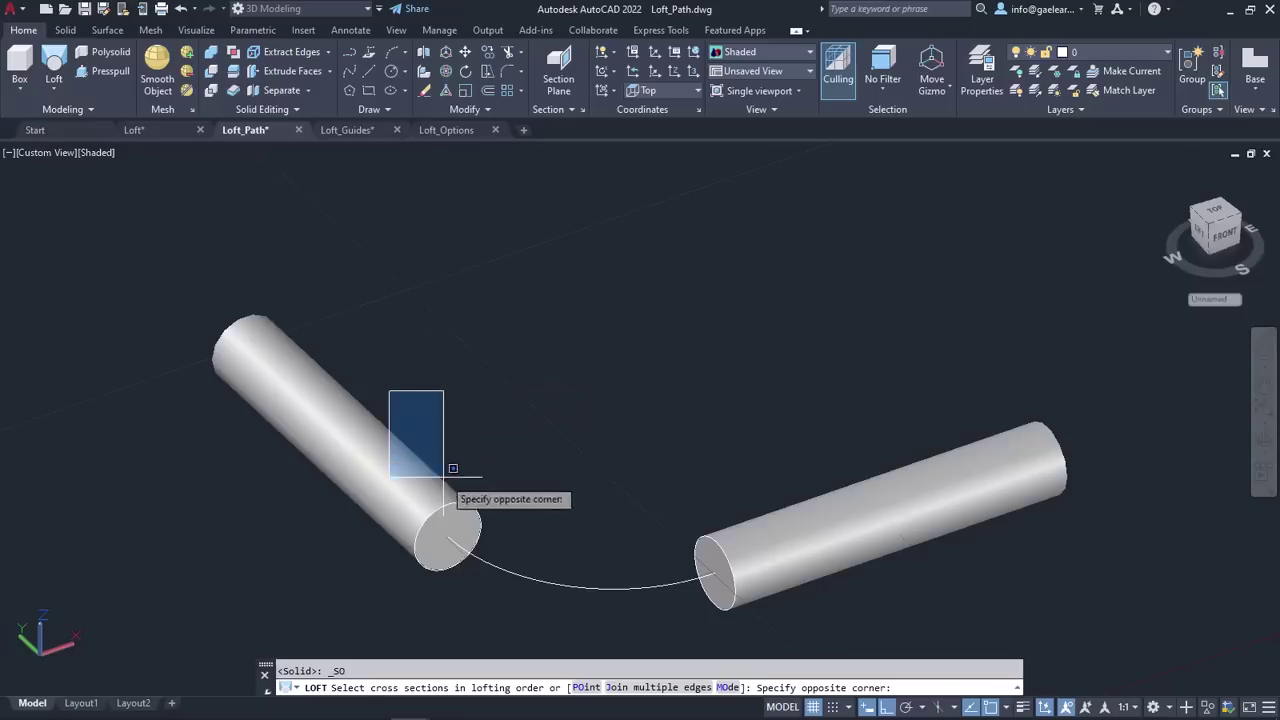
{"action": "left_click", "coordinate": [516, 587]}
{"action": "left_click", "coordinate": [663, 506]}
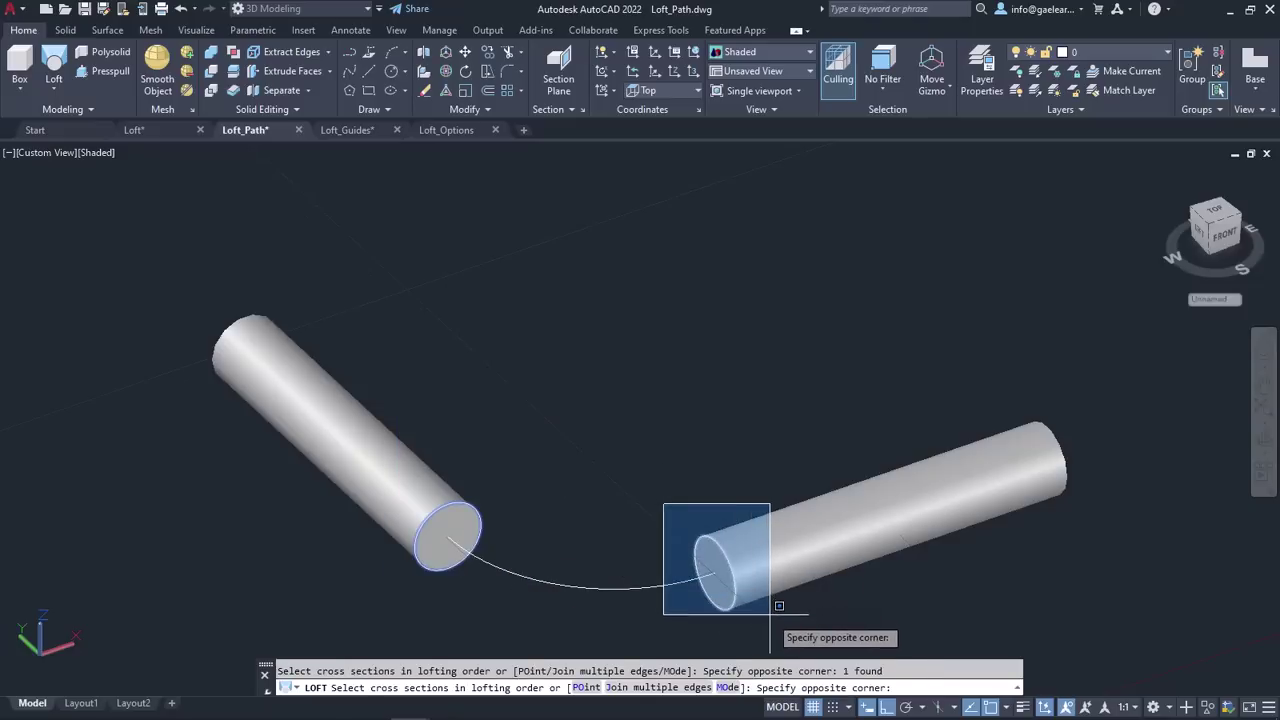
{"action": "left_click", "coordinate": [770, 618]}
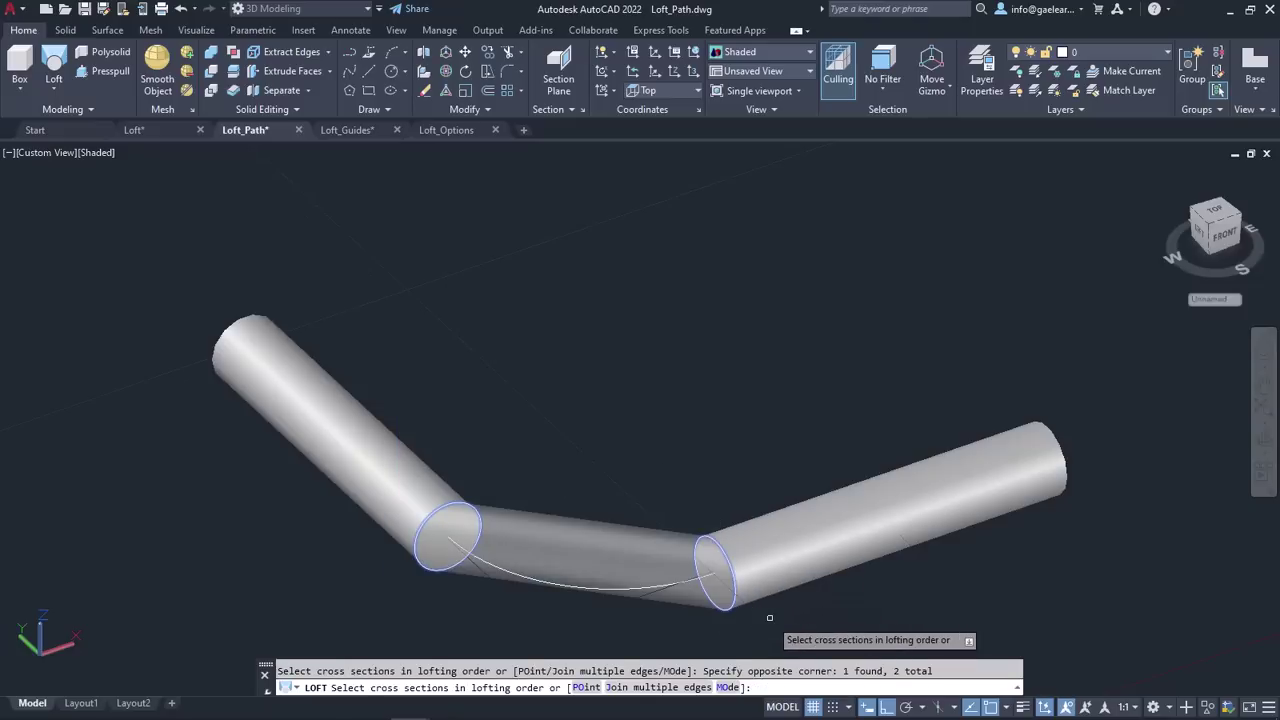
{"action": "key", "text": "Return"}
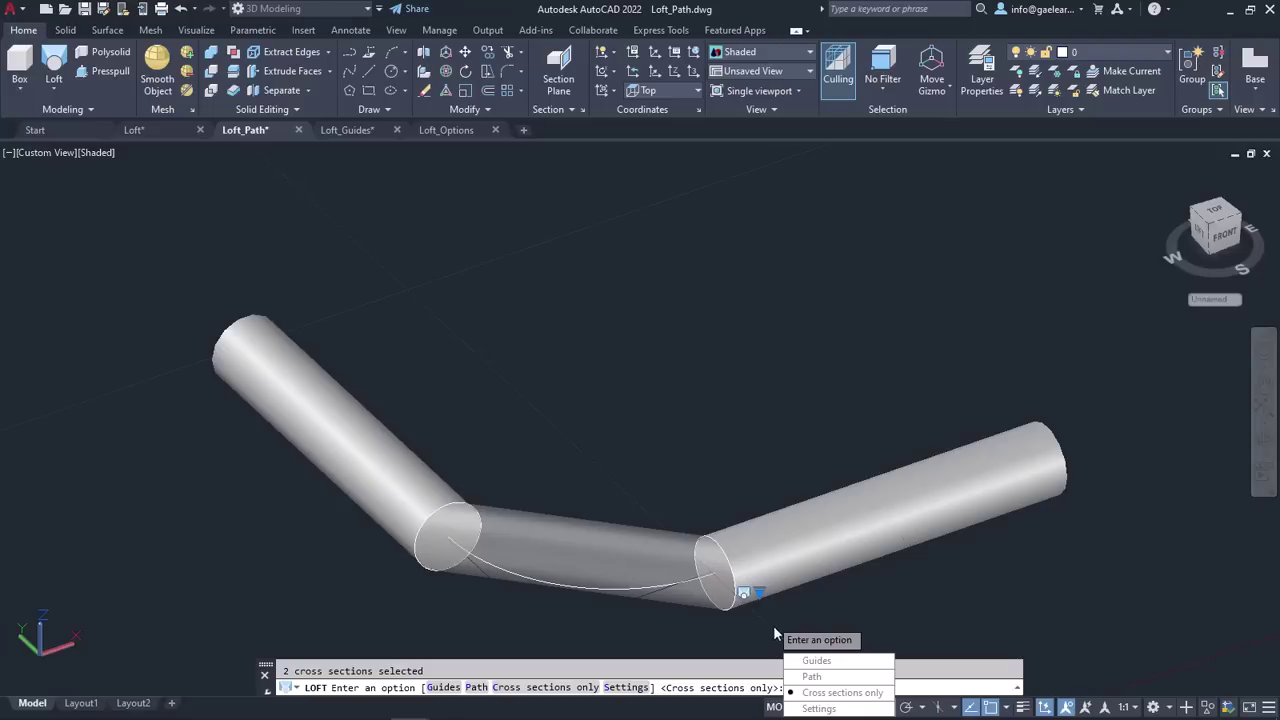
{"action": "left_click", "coordinate": [828, 678]}
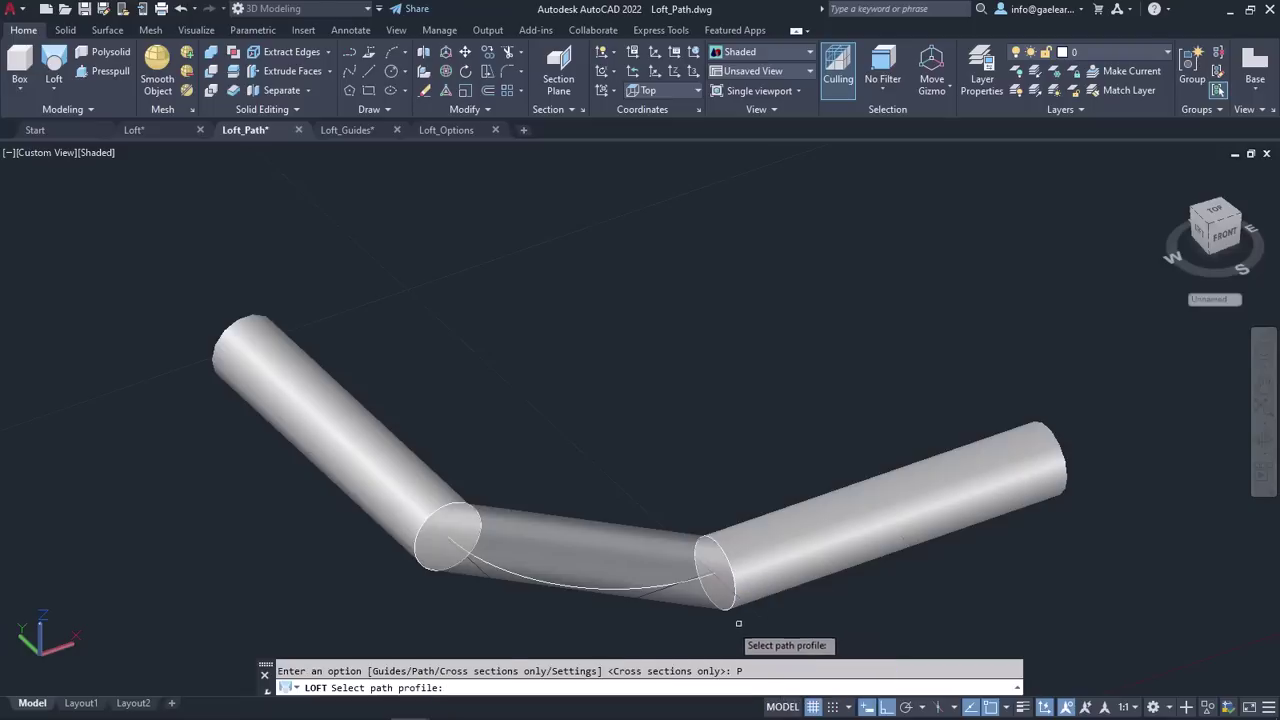
{"action": "left_click", "coordinate": [580, 587]}
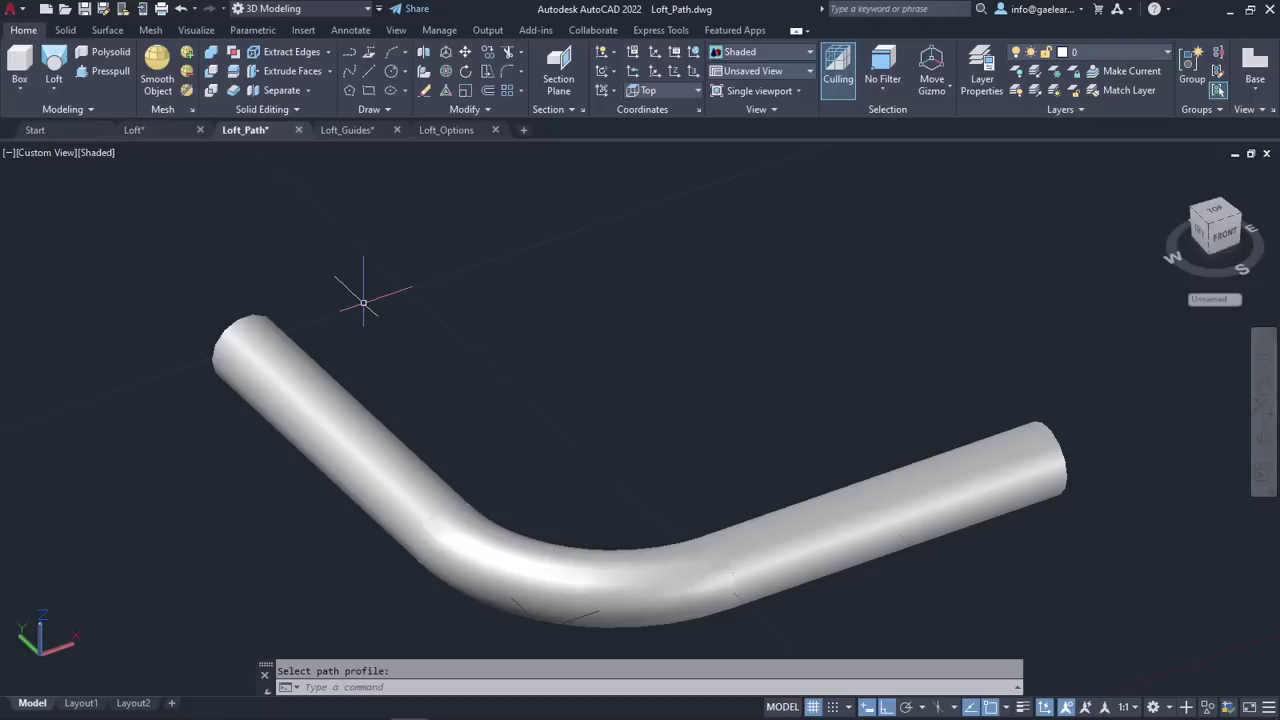
- In the Loft_Guides drawing, draw a fit spline from the flat rectangle's outer corner, through a point above it, to the upright rectangle's upper far corner
{"action": "left_click", "coordinate": [352, 131]}
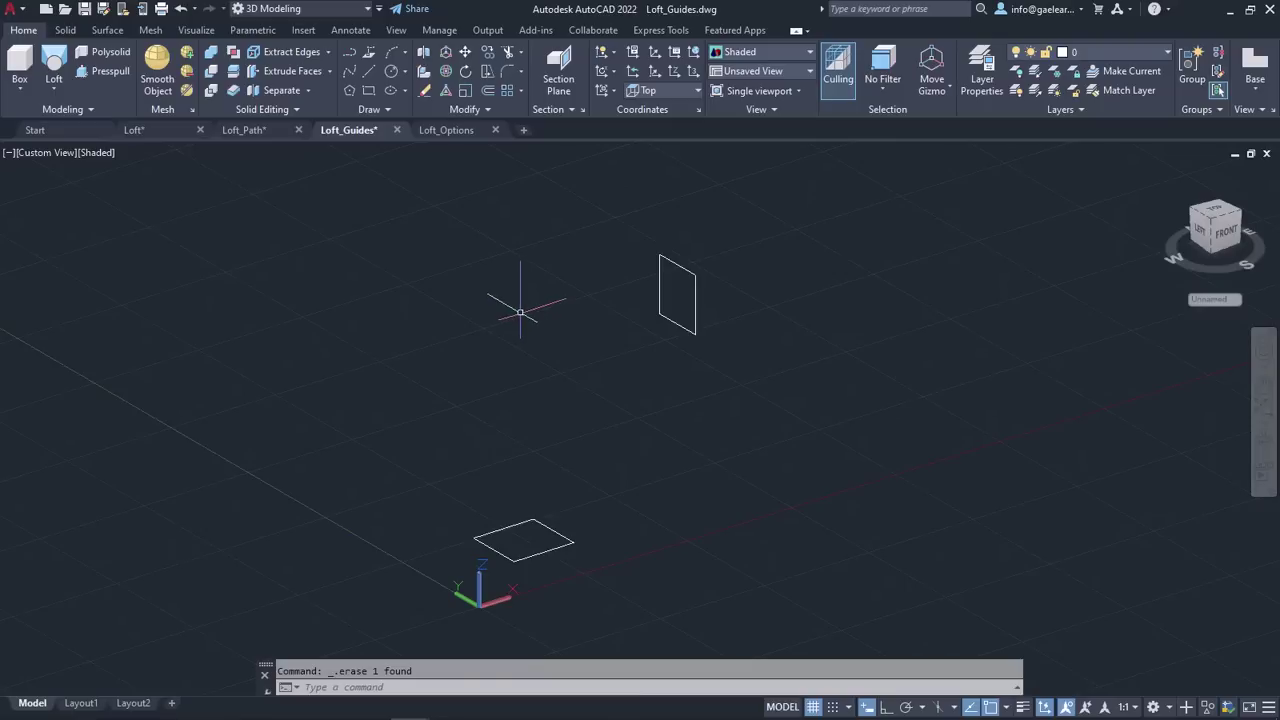
{"action": "left_click", "coordinate": [350, 71]}
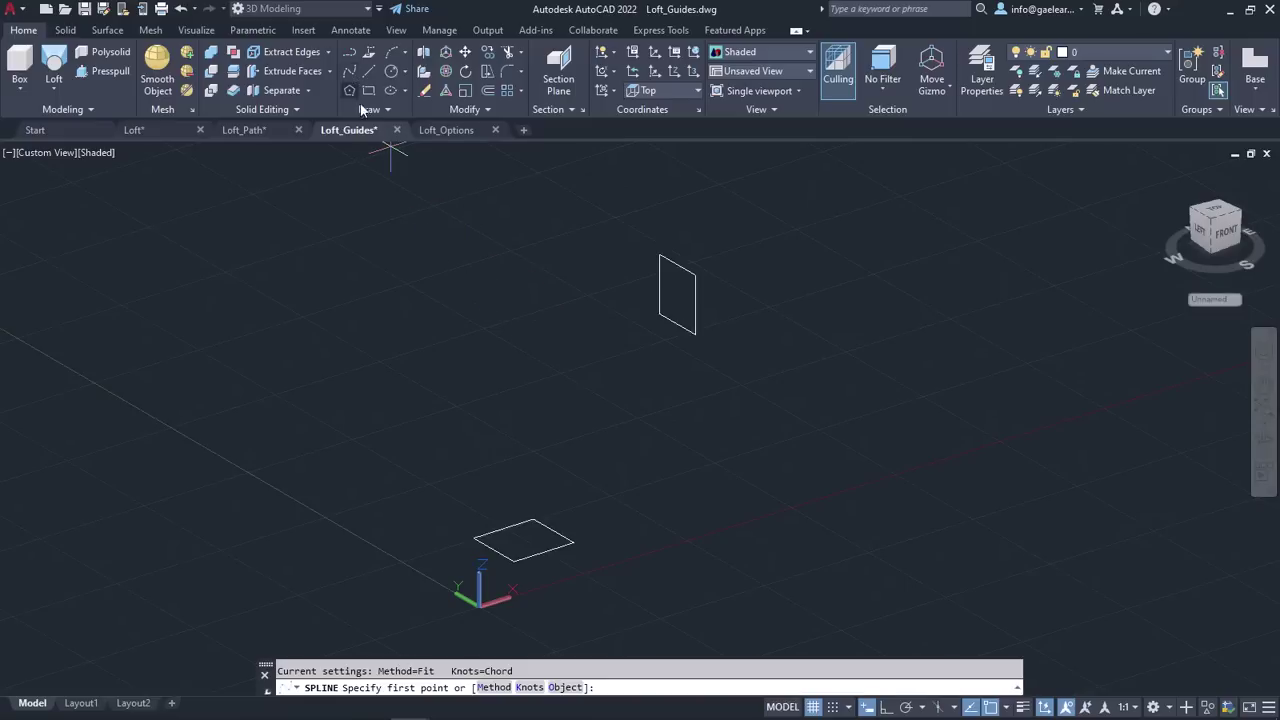
{"action": "left_click", "coordinate": [473, 539]}
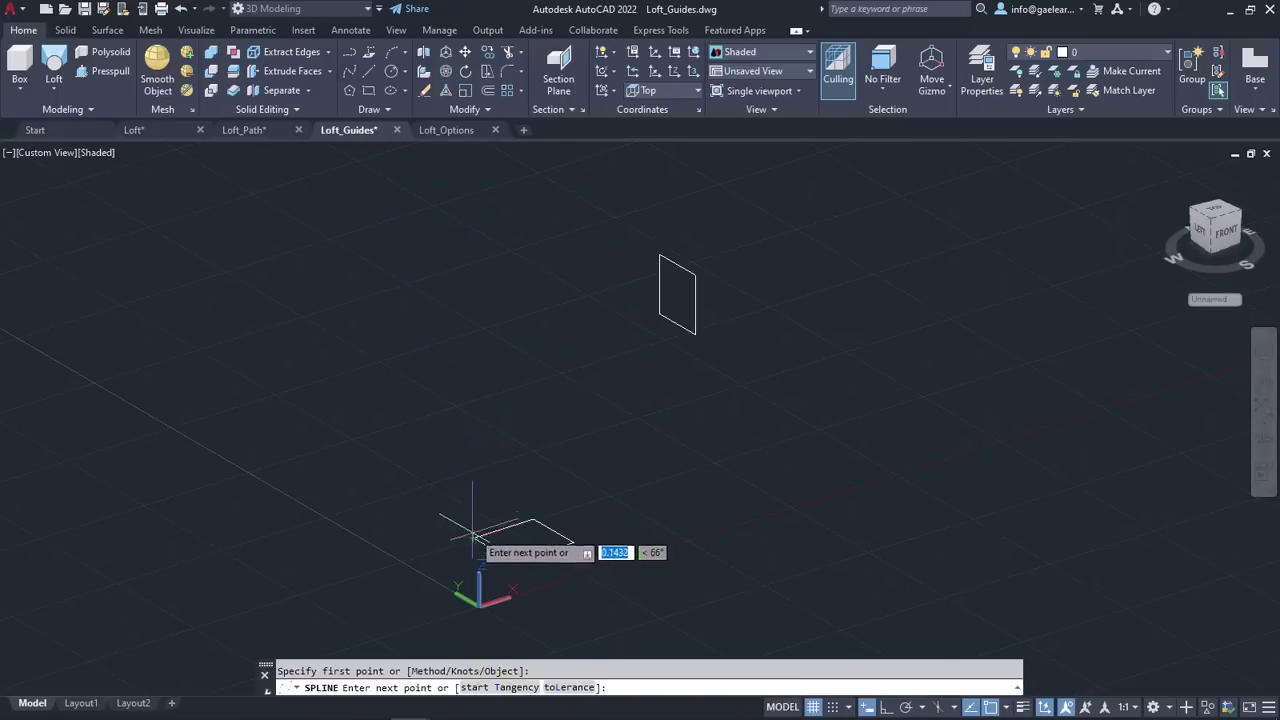
{"action": "left_click", "coordinate": [474, 332]}
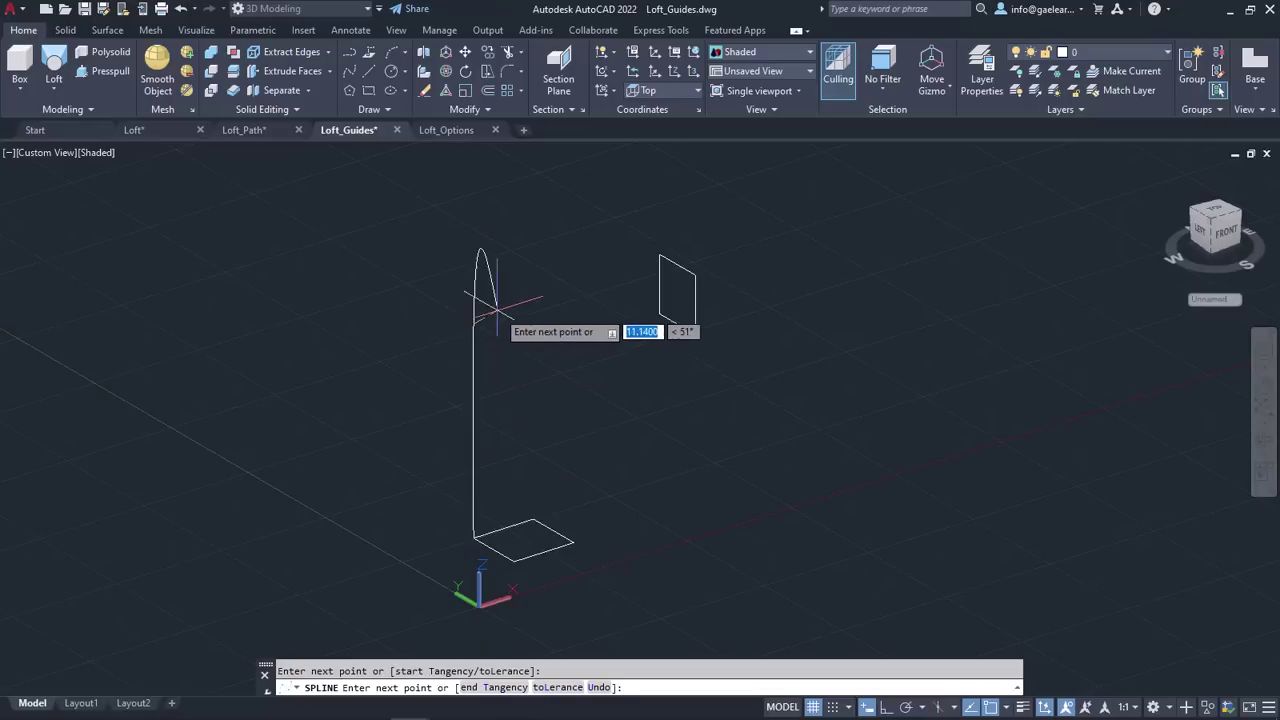
{"action": "left_click", "coordinate": [659, 255]}
{"action": "key", "text": "Return"}
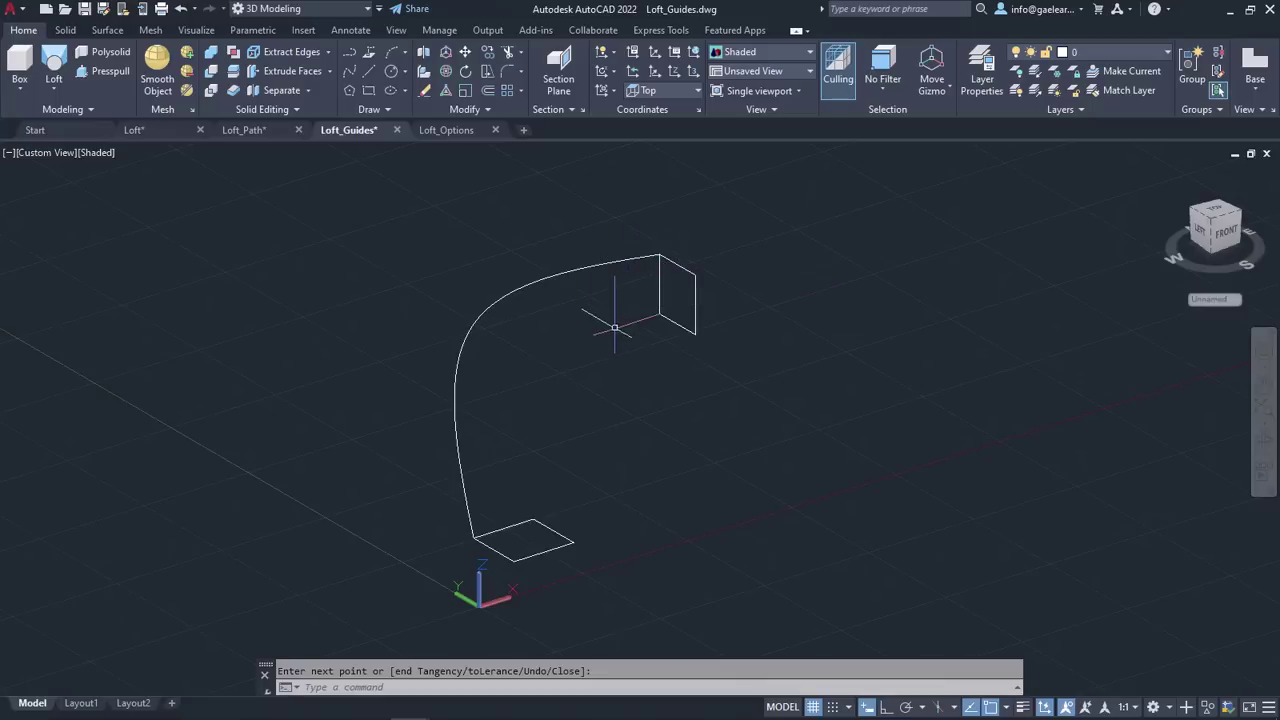
- Draw a fit spline from the flat rectangle's rear corner, through a point above it, to the upright rectangle's lower far corner
{"action": "left_click", "coordinate": [350, 71]}
{"action": "left_click", "coordinate": [533, 520]}
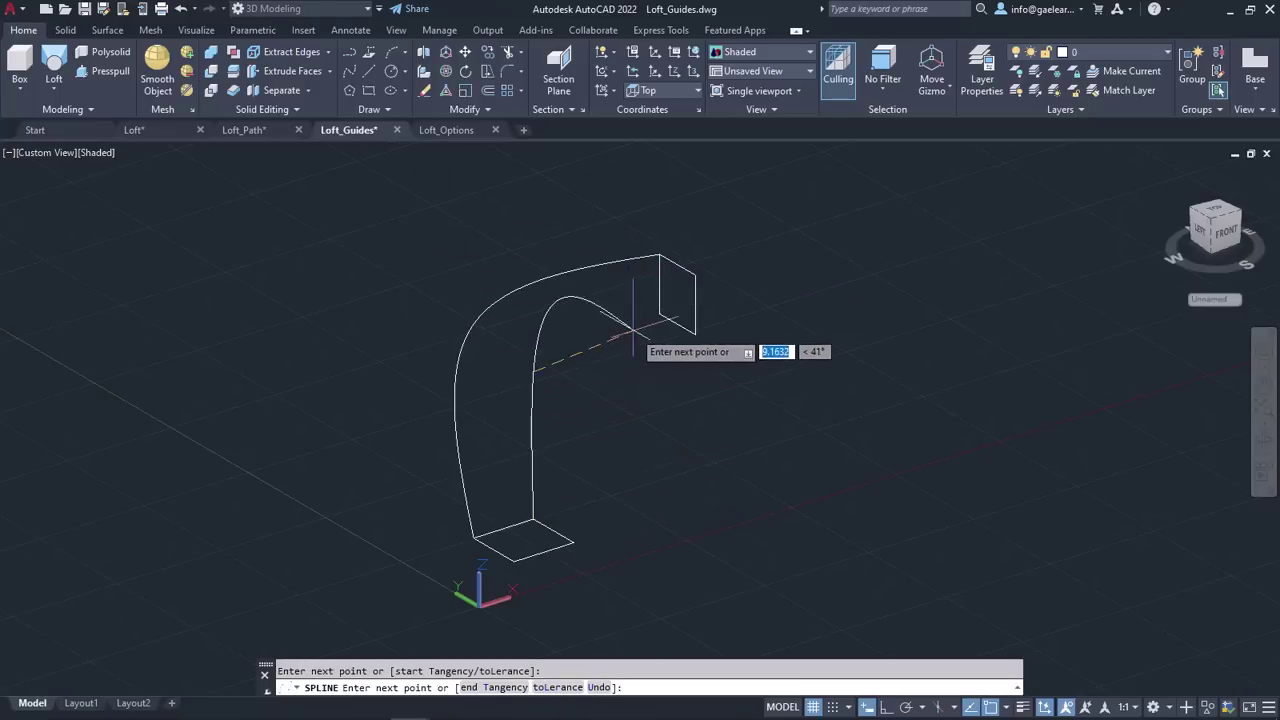
{"action": "left_click", "coordinate": [659, 314]}
{"action": "key", "text": "Return"}
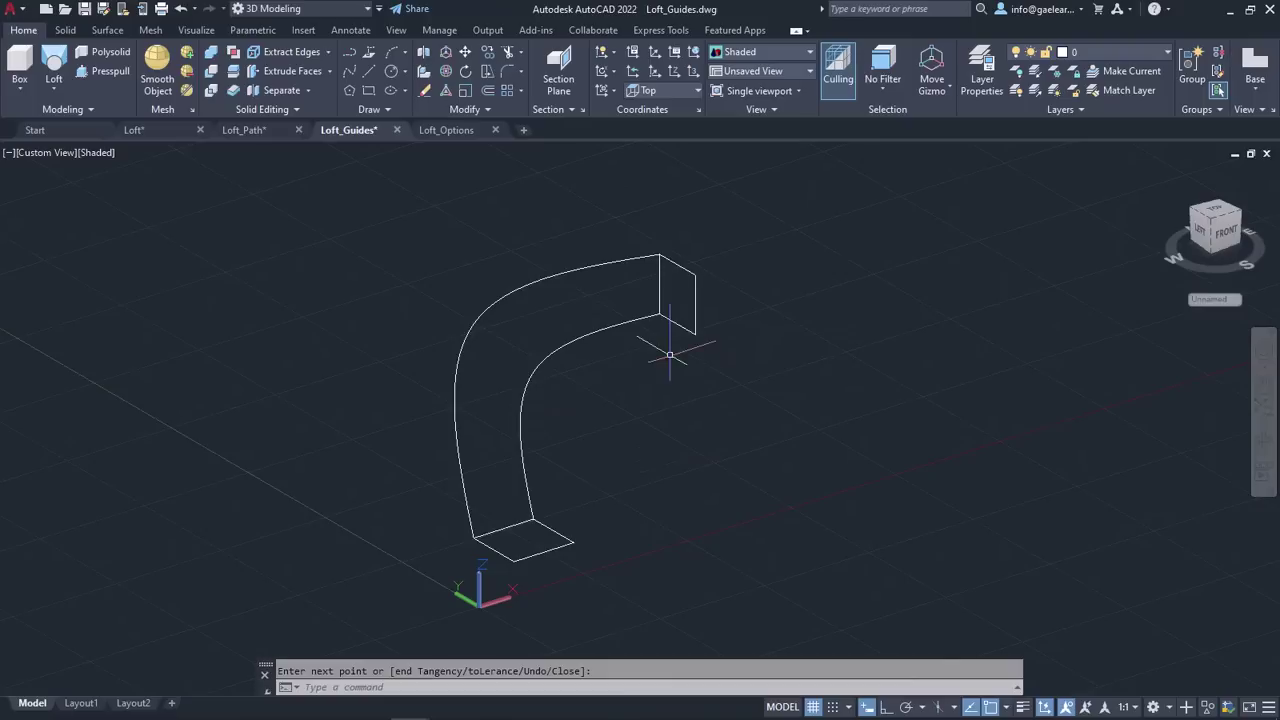
- Draw a fit spline from the flat rectangle's inner near corner, through a point above it, to the upright rectangle's lower near corner
{"action": "left_click", "coordinate": [350, 71]}
{"action": "left_click", "coordinate": [573, 541]}
{"action": "left_click", "coordinate": [562, 420]}
{"action": "left_click", "coordinate": [695, 333]}
{"action": "key", "text": "Return"}
- Draw a fit spline from the flat rectangle's front corner, through a point above it, to the upright rectangle's upper near corner
{"action": "left_click", "coordinate": [350, 71]}
{"action": "left_click", "coordinate": [513, 561]}
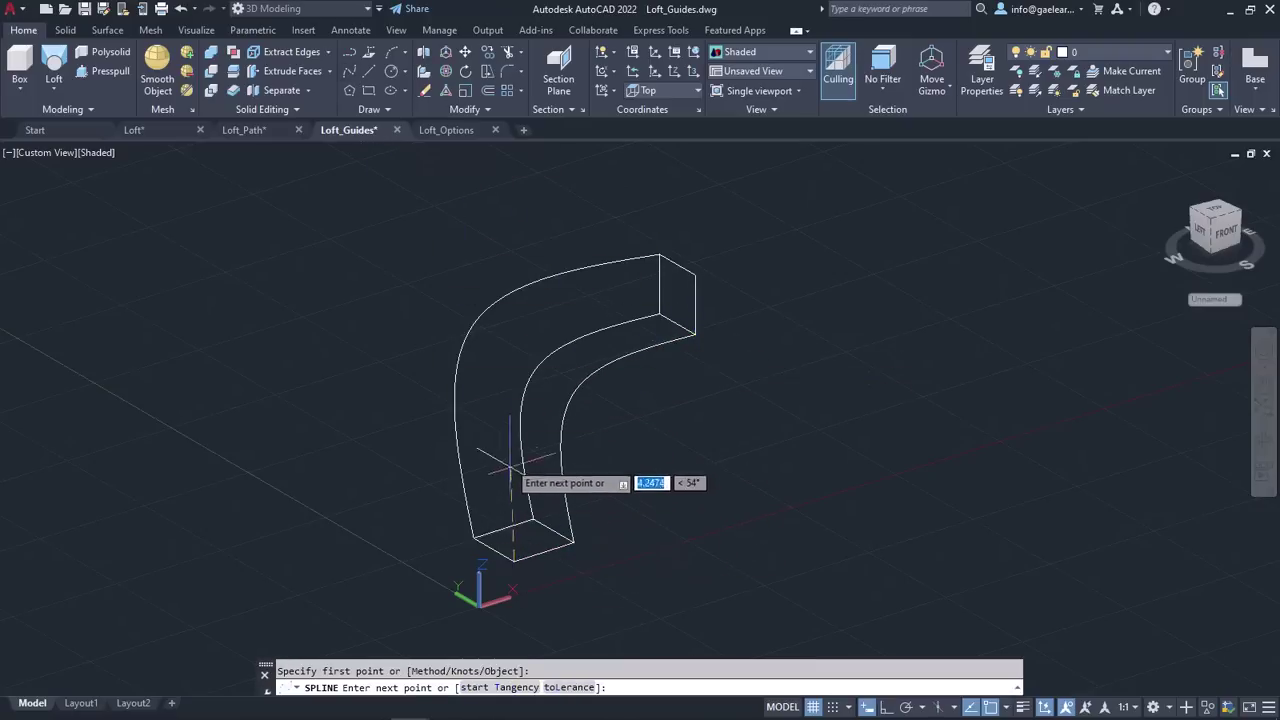
{"action": "left_click", "coordinate": [514, 352]}
{"action": "left_click", "coordinate": [694, 274]}
{"action": "key", "text": "Return"}
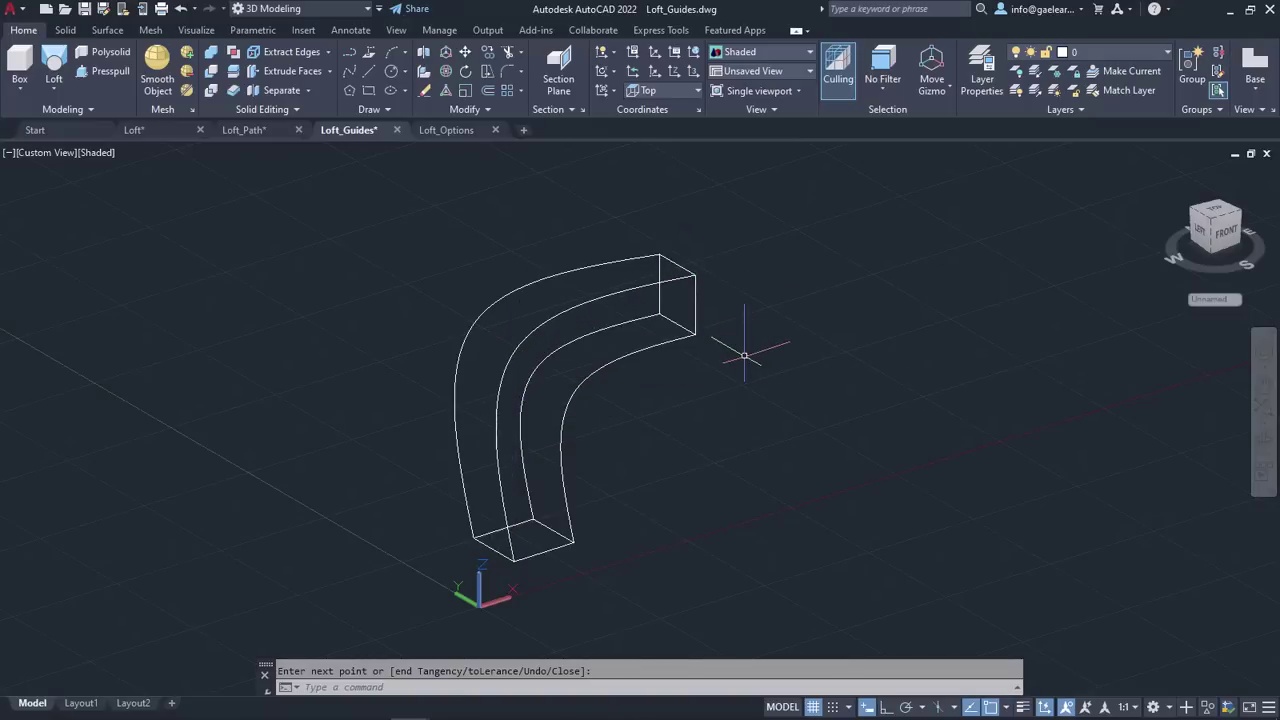
- Loft from the flat rectangle to the upright rectangle with the Guides option, using the four splines as guide curves
{"action": "left_click", "coordinate": [56, 74]}
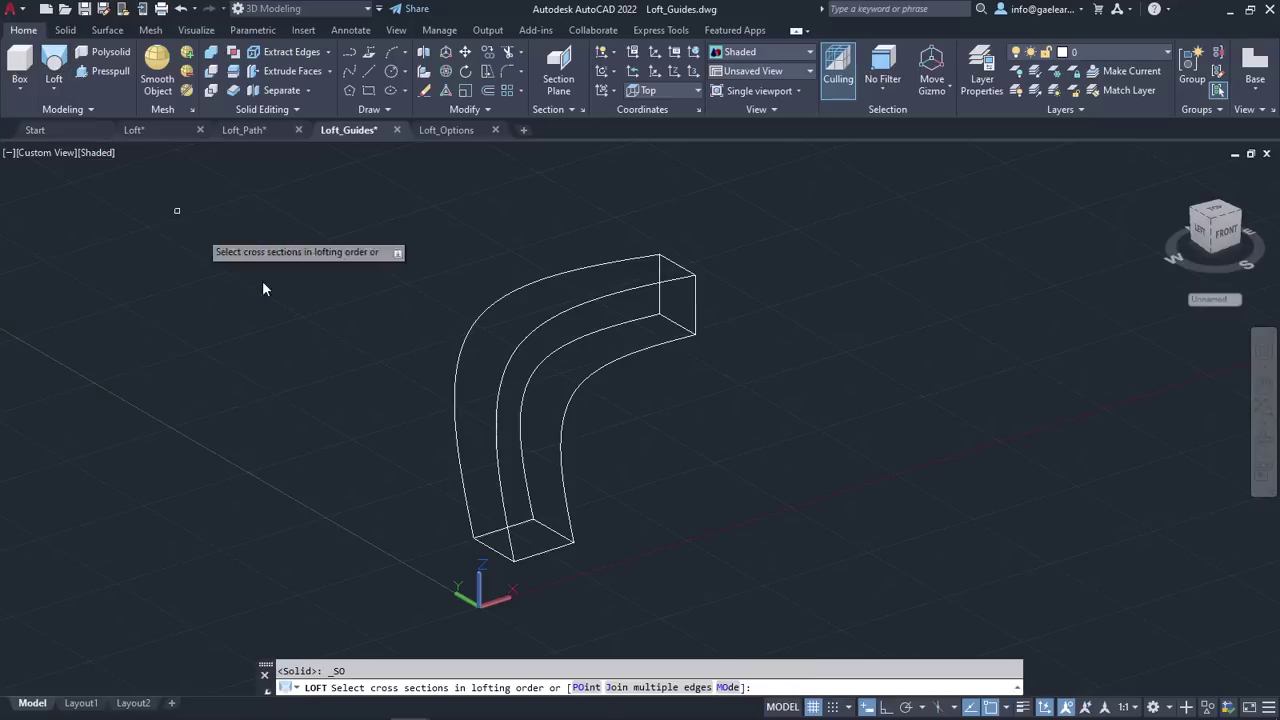
{"action": "left_click", "coordinate": [541, 552]}
{"action": "left_click", "coordinate": [675, 321]}
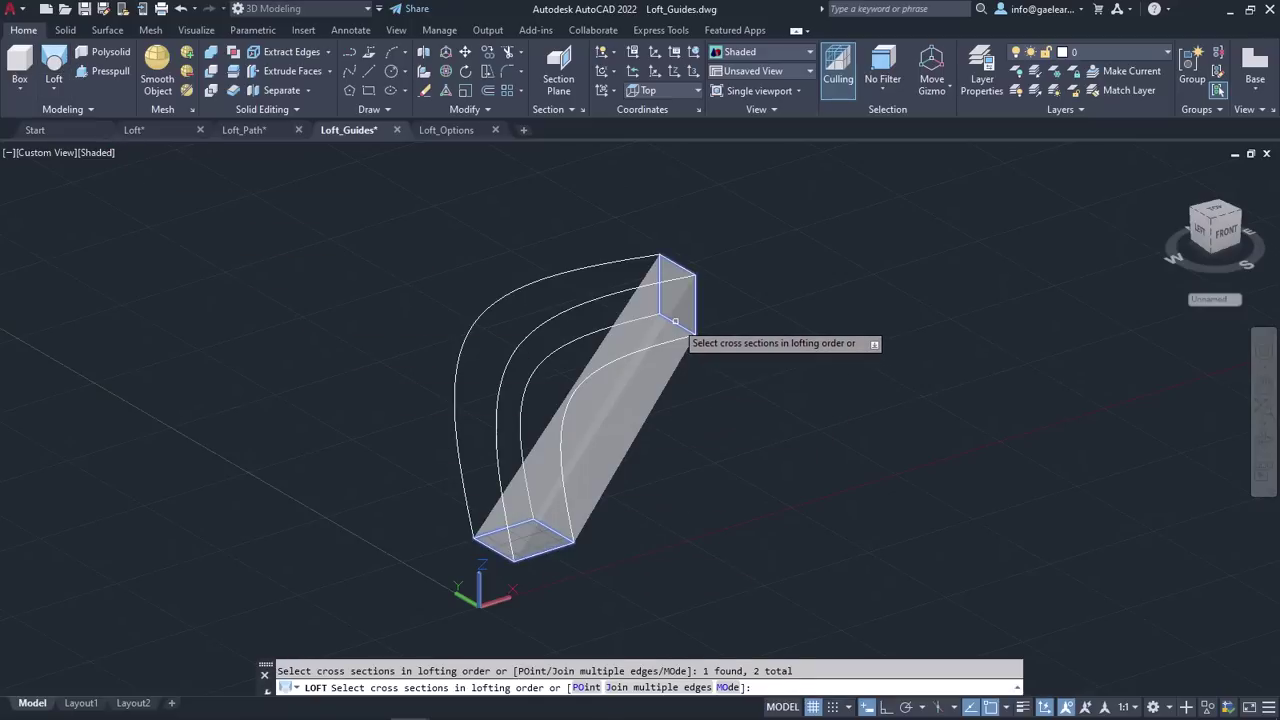
{"action": "key", "text": "Return"}
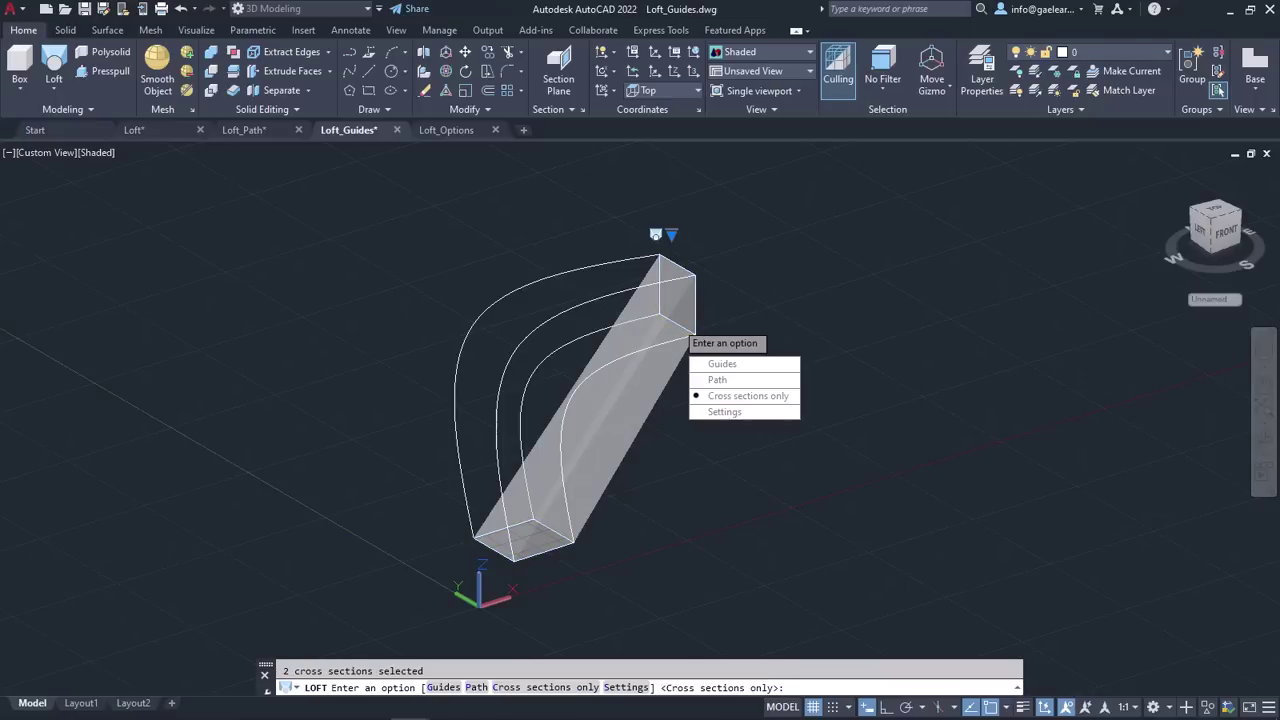
{"action": "left_click", "coordinate": [743, 364]}
{"action": "left_click", "coordinate": [508, 306]}
{"action": "left_click", "coordinate": [500, 300]}
{"action": "left_click", "coordinate": [561, 348]}
{"action": "left_click", "coordinate": [582, 371]}
{"action": "left_click", "coordinate": [527, 334]}
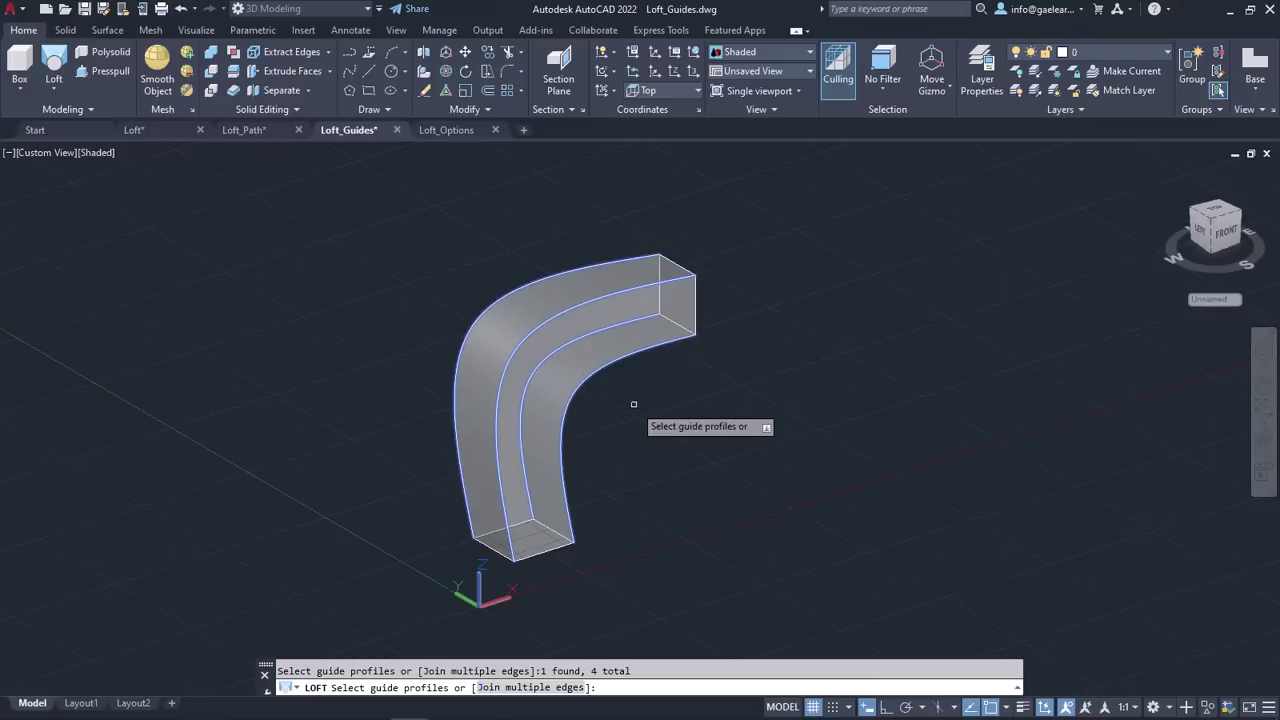
{"action": "key", "text": "Return"}
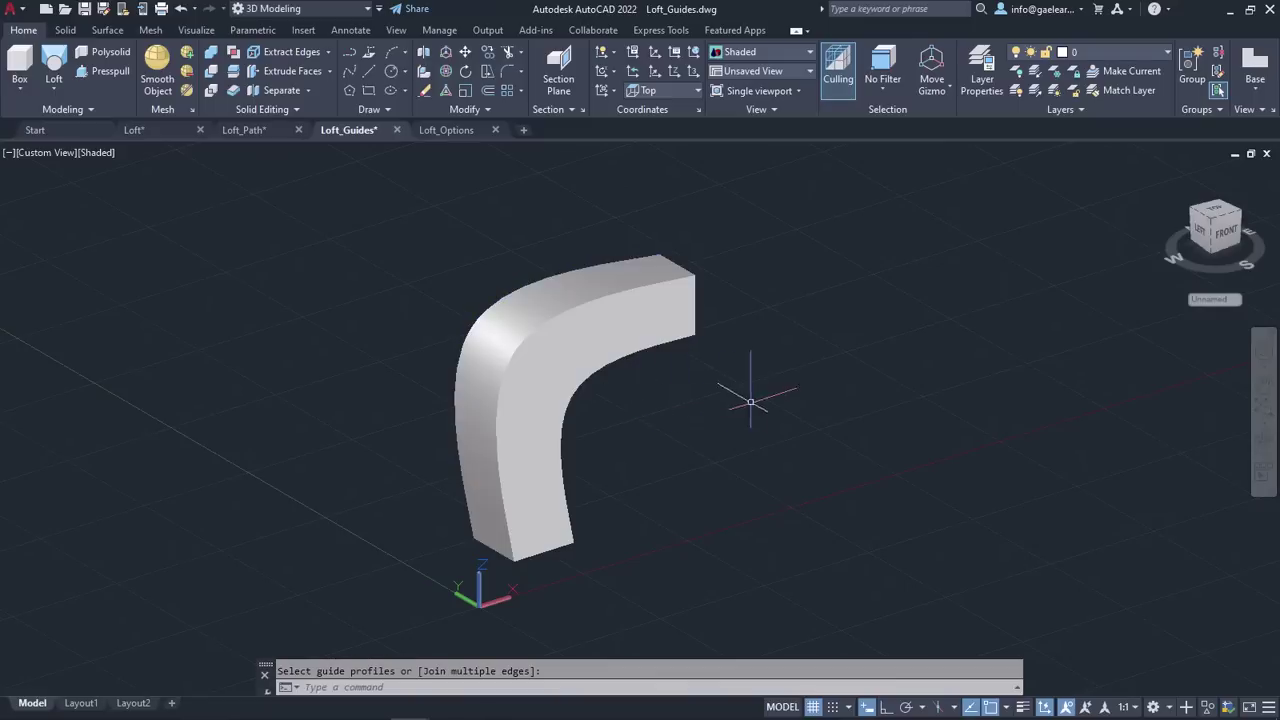
{"action": "middle_click_drag", "start_coordinate": [757, 400], "coordinate": [745, 377], "text": "shift"}
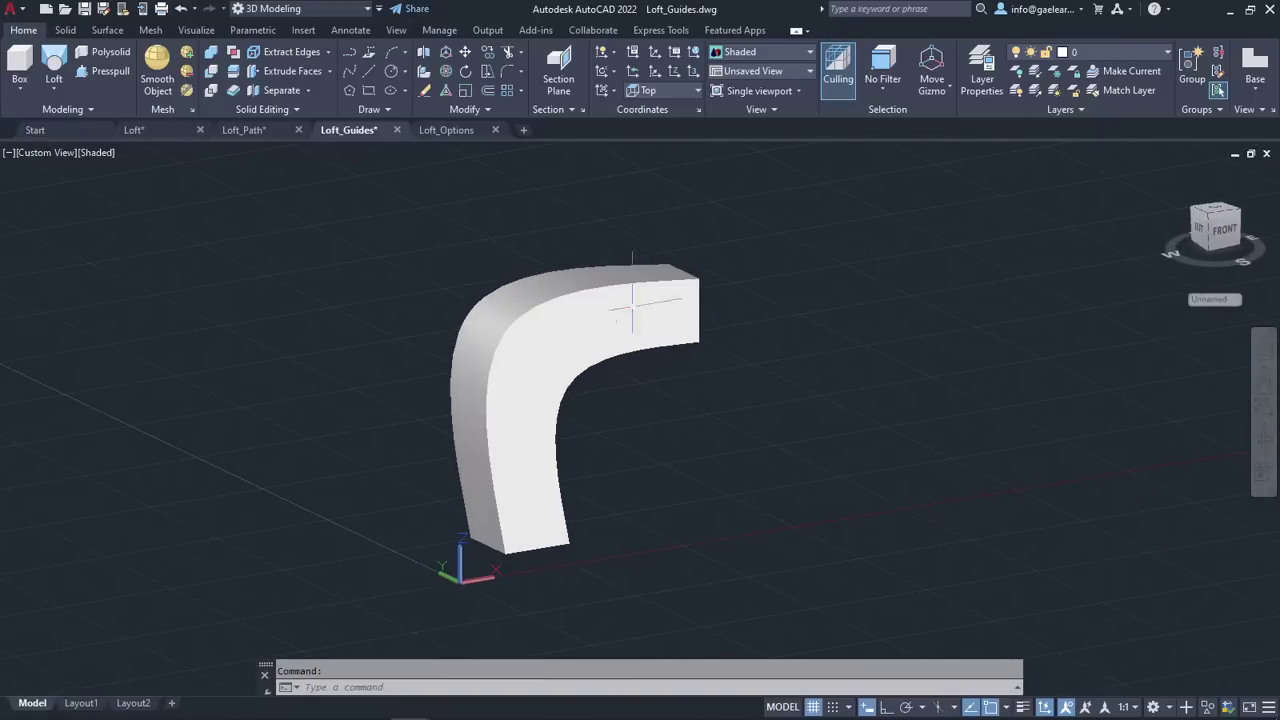
- In the Loft_Options drawing, loft the large rectangle, small rectangle and circle in that order, and open the loft settings
{"action": "left_click", "coordinate": [454, 128]}
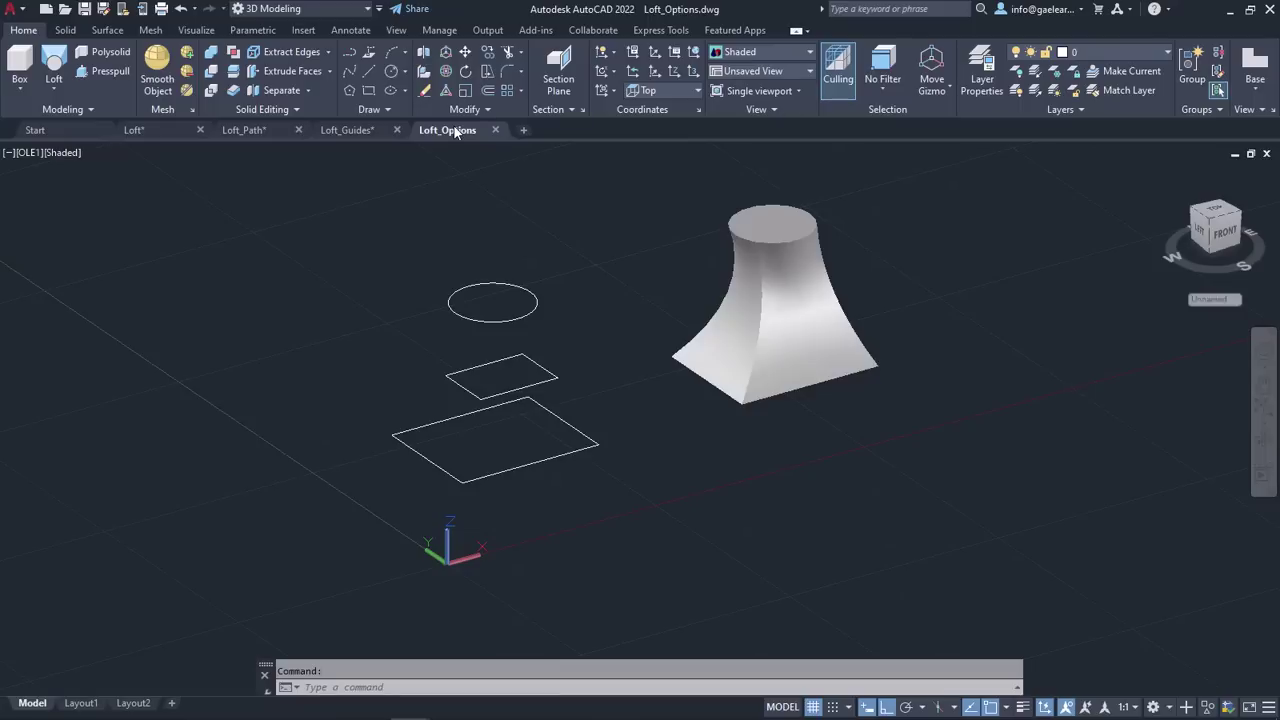
{"action": "left_click", "coordinate": [54, 68]}
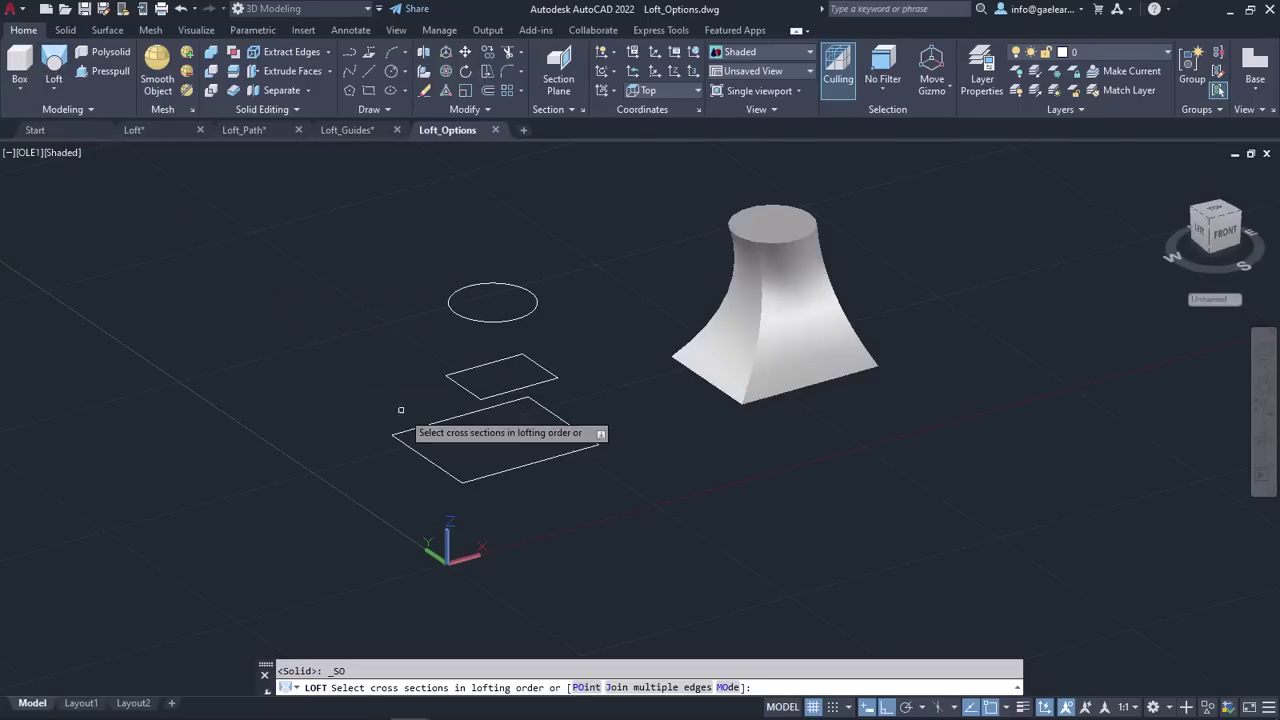
{"action": "left_click", "coordinate": [428, 424]}
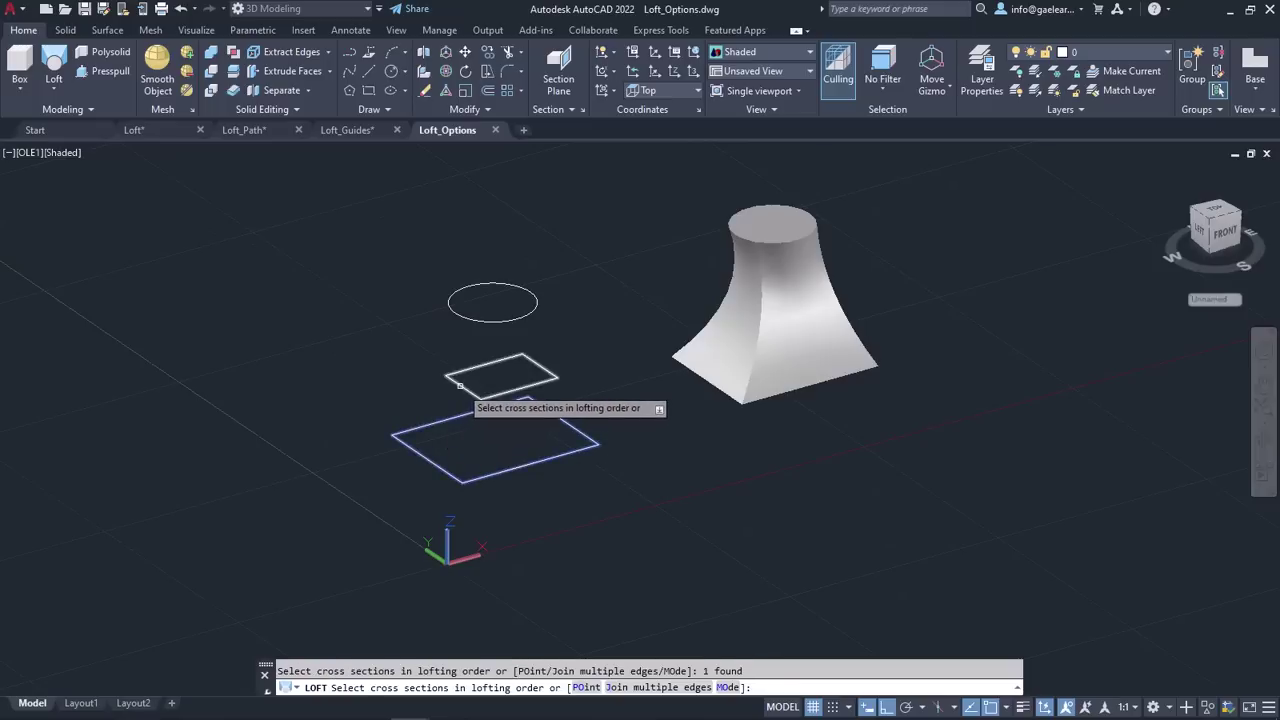
{"action": "left_click", "coordinate": [462, 390]}
{"action": "left_click", "coordinate": [458, 316]}
{"action": "key", "text": "Return"}
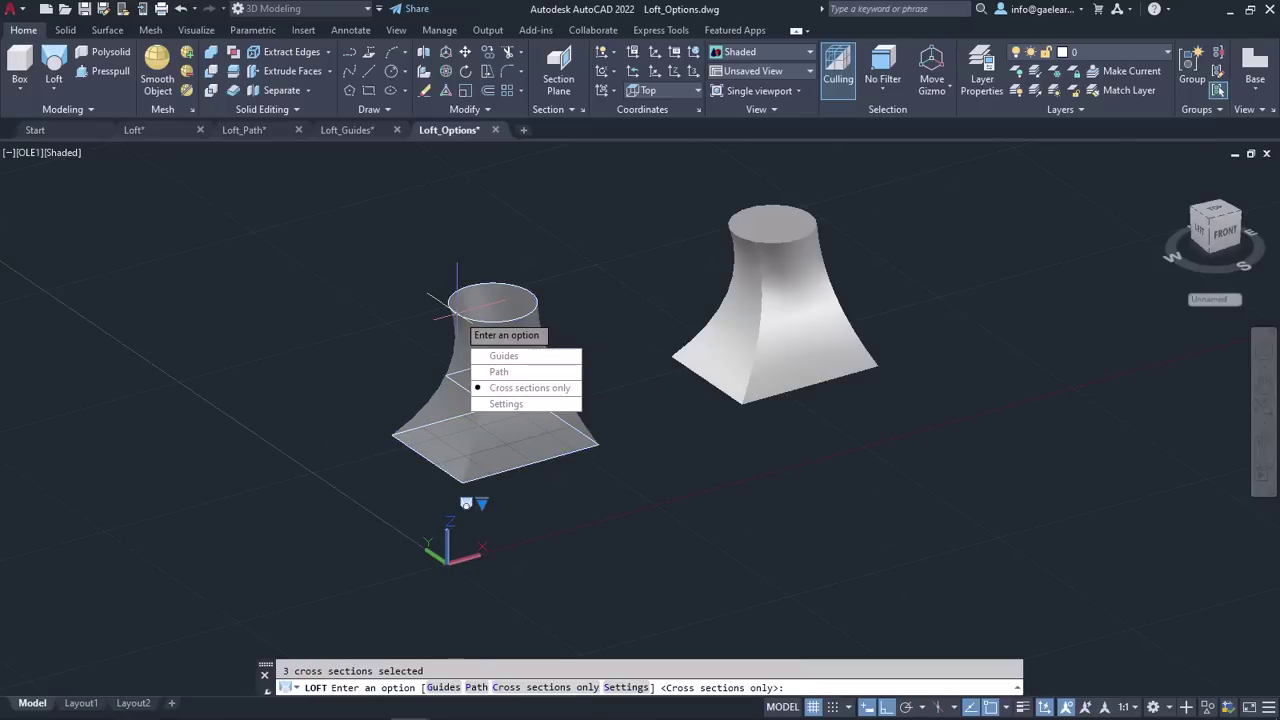
{"action": "left_click", "coordinate": [532, 404]}
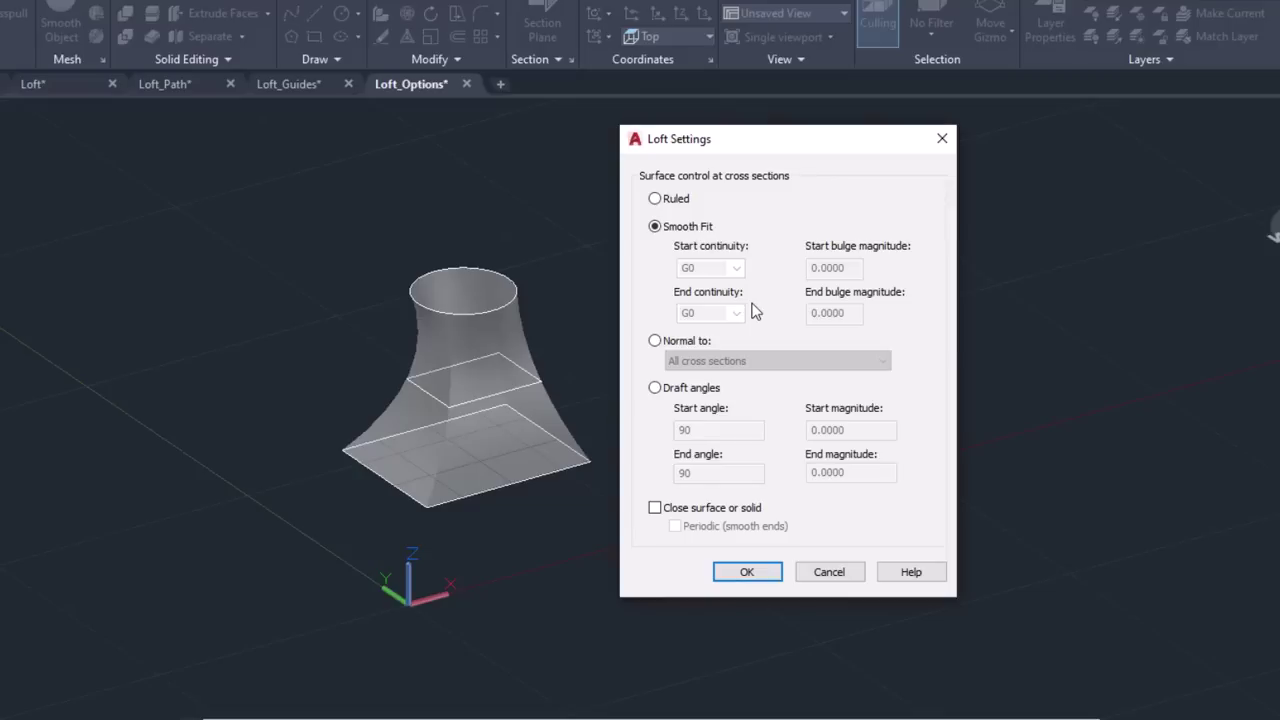
- Preview the loft with the Ruled, Smooth Fit and Normal to all cross sections surface controls
{"action": "left_click", "coordinate": [658, 202]}
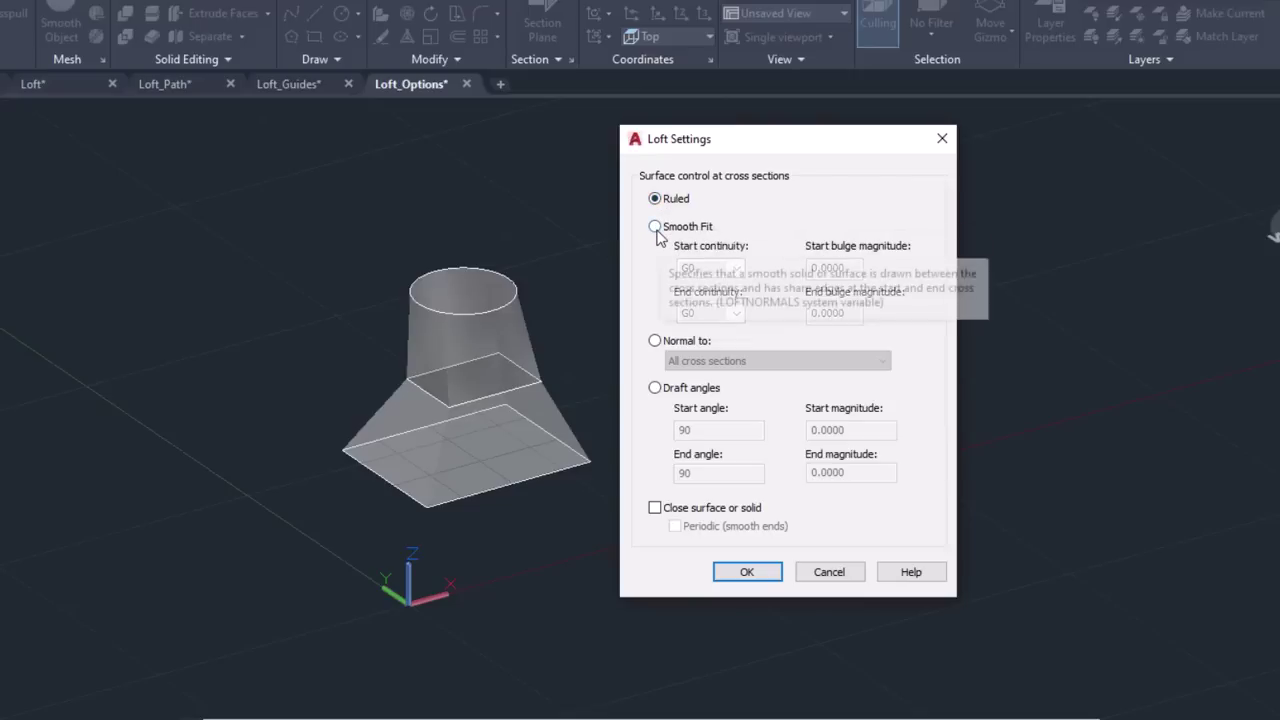
{"action": "left_click", "coordinate": [656, 228]}
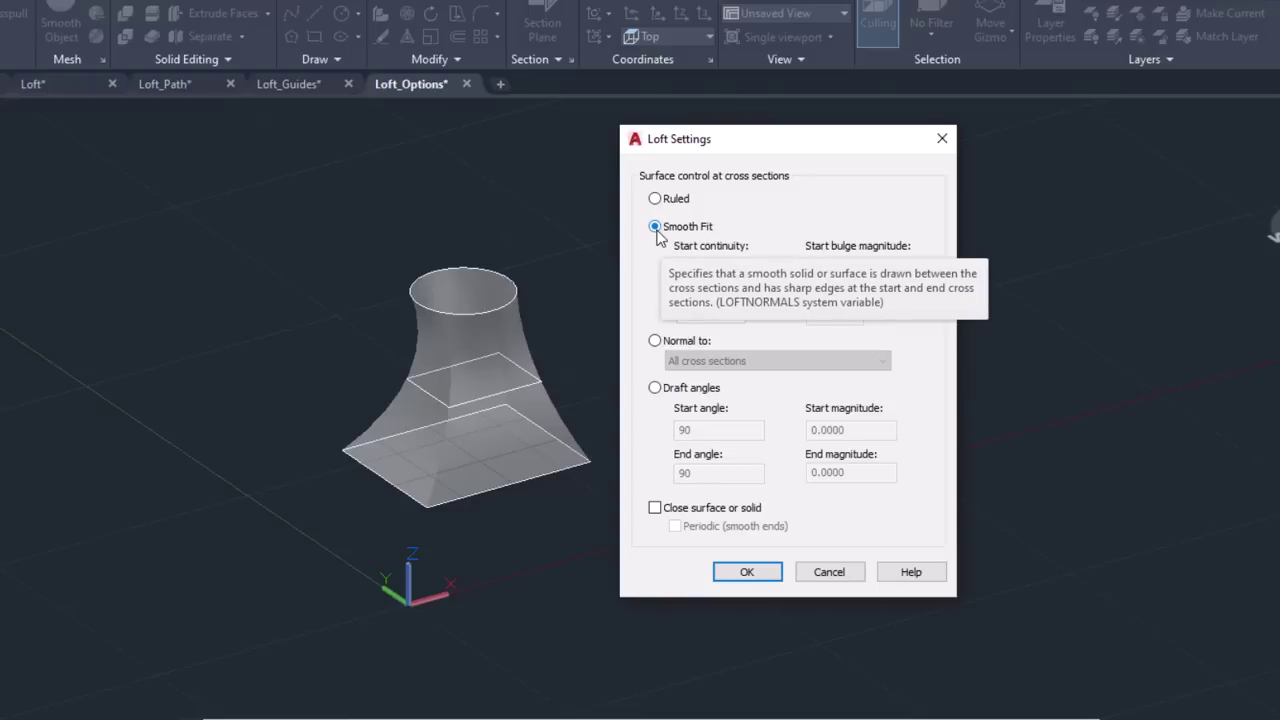
{"action": "left_click", "coordinate": [660, 341]}
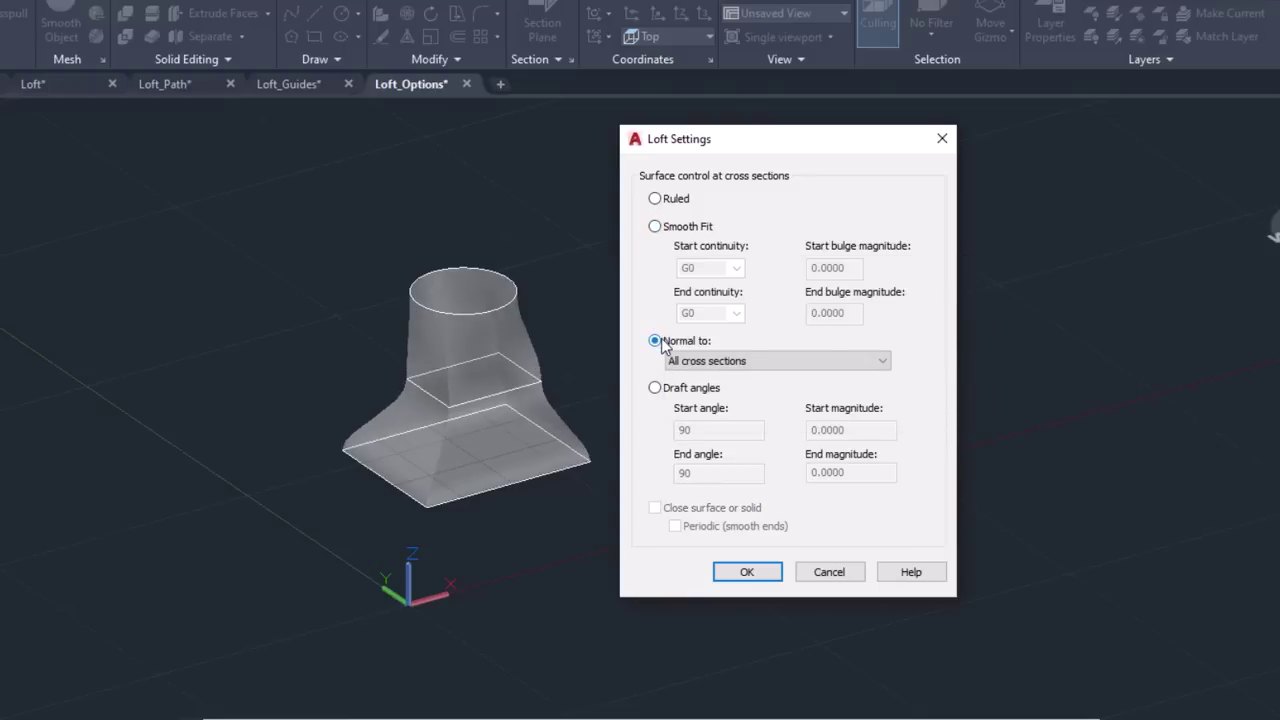
- Preview the loft normal to the start cross section, the end cross section, and both start and end cross sections
{"action": "left_click", "coordinate": [882, 362]}
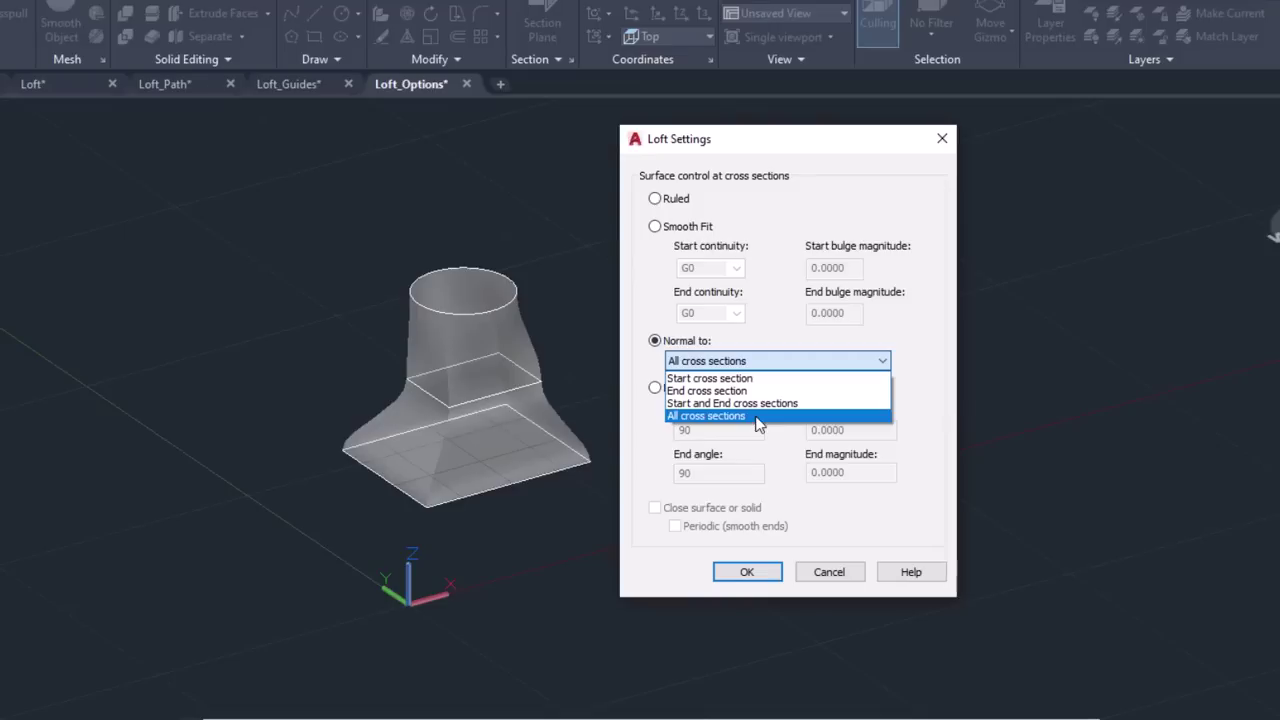
{"action": "left_click", "coordinate": [745, 380]}
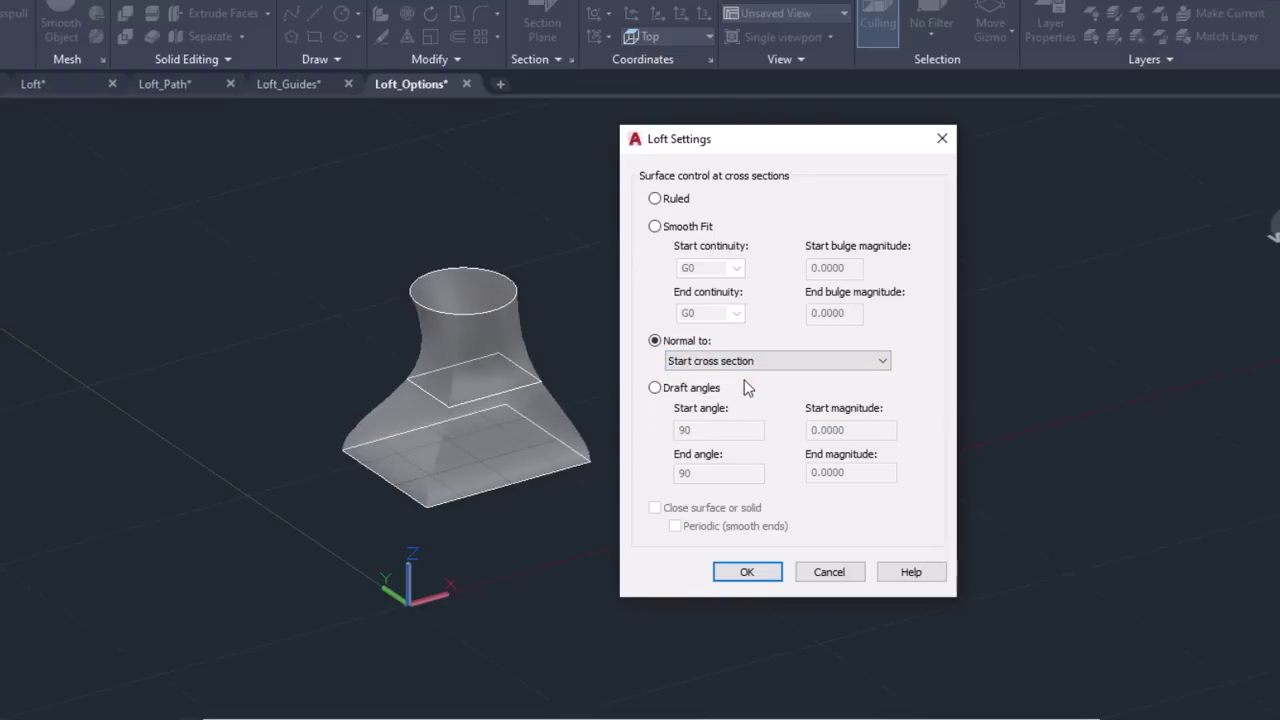
{"action": "left_click", "coordinate": [743, 364]}
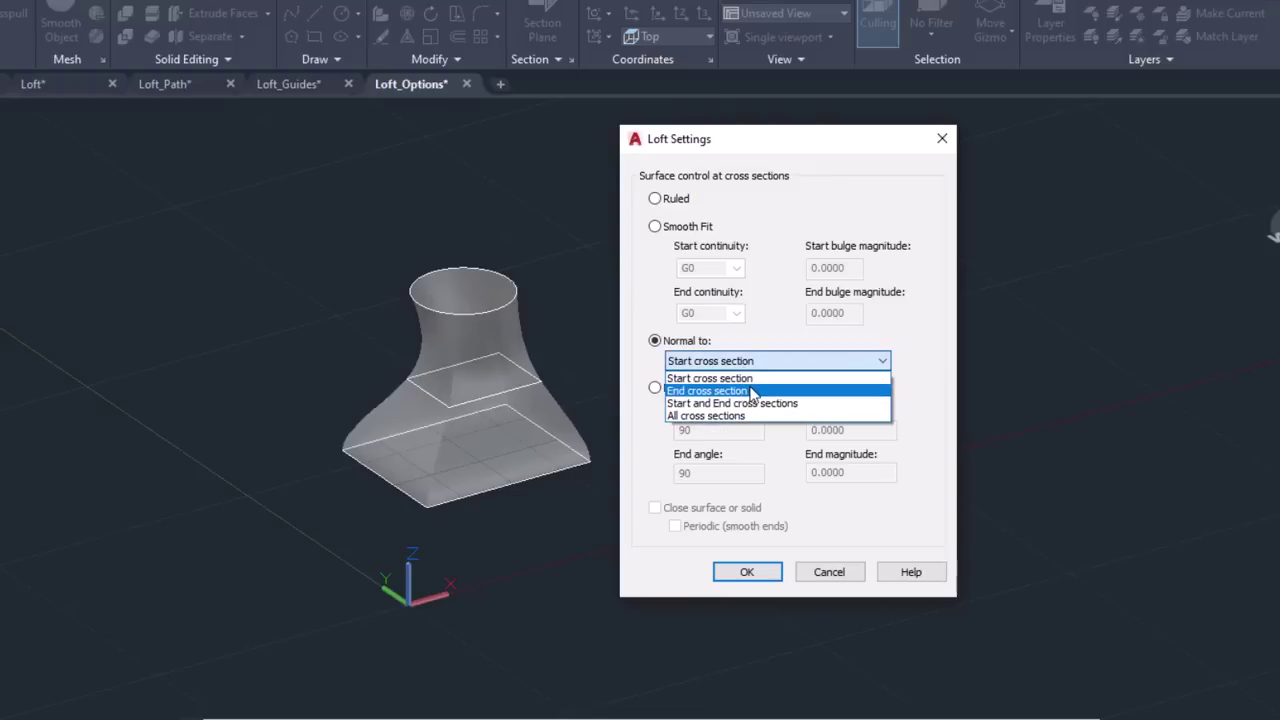
{"action": "left_click", "coordinate": [752, 391]}
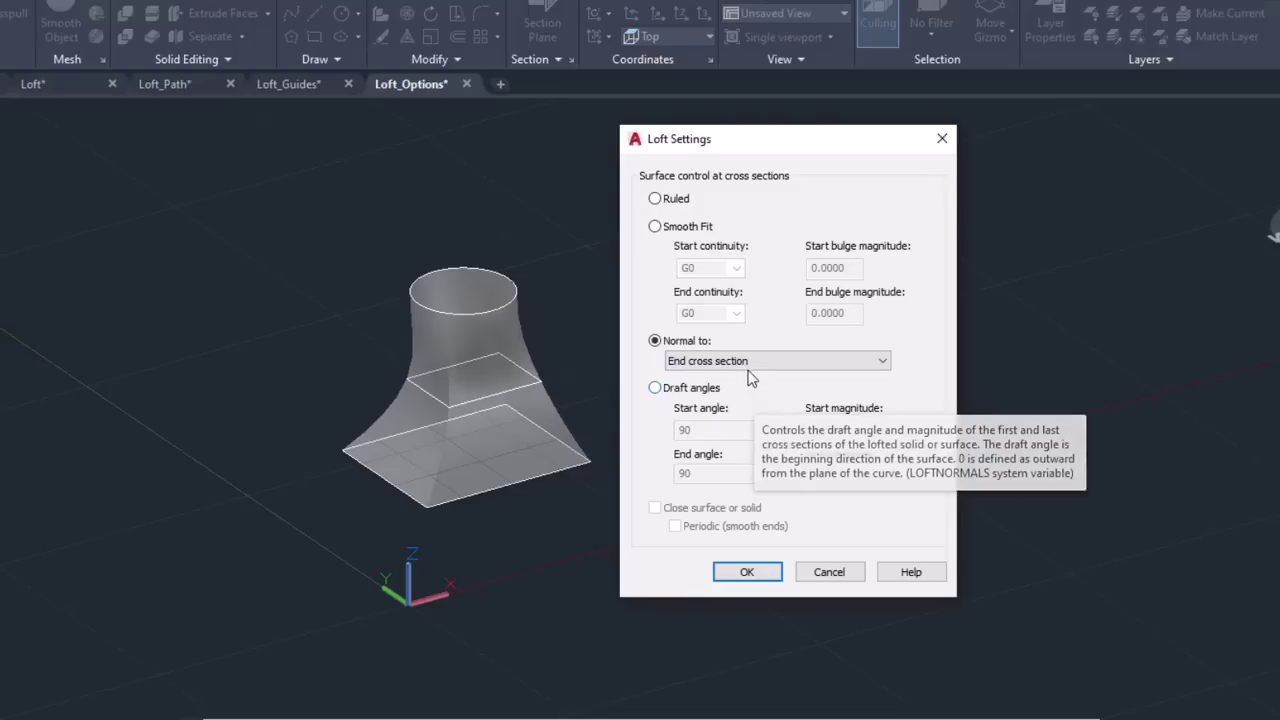
{"action": "left_click", "coordinate": [748, 363]}
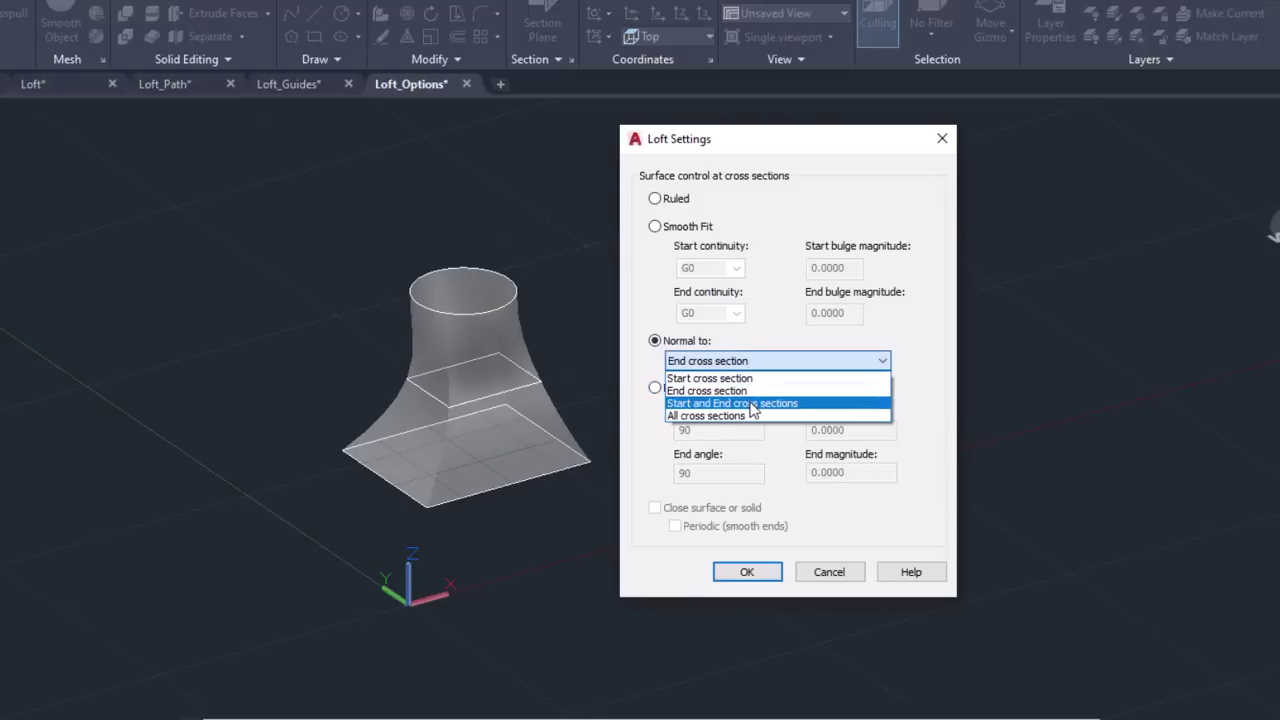
{"action": "left_click", "coordinate": [752, 403]}
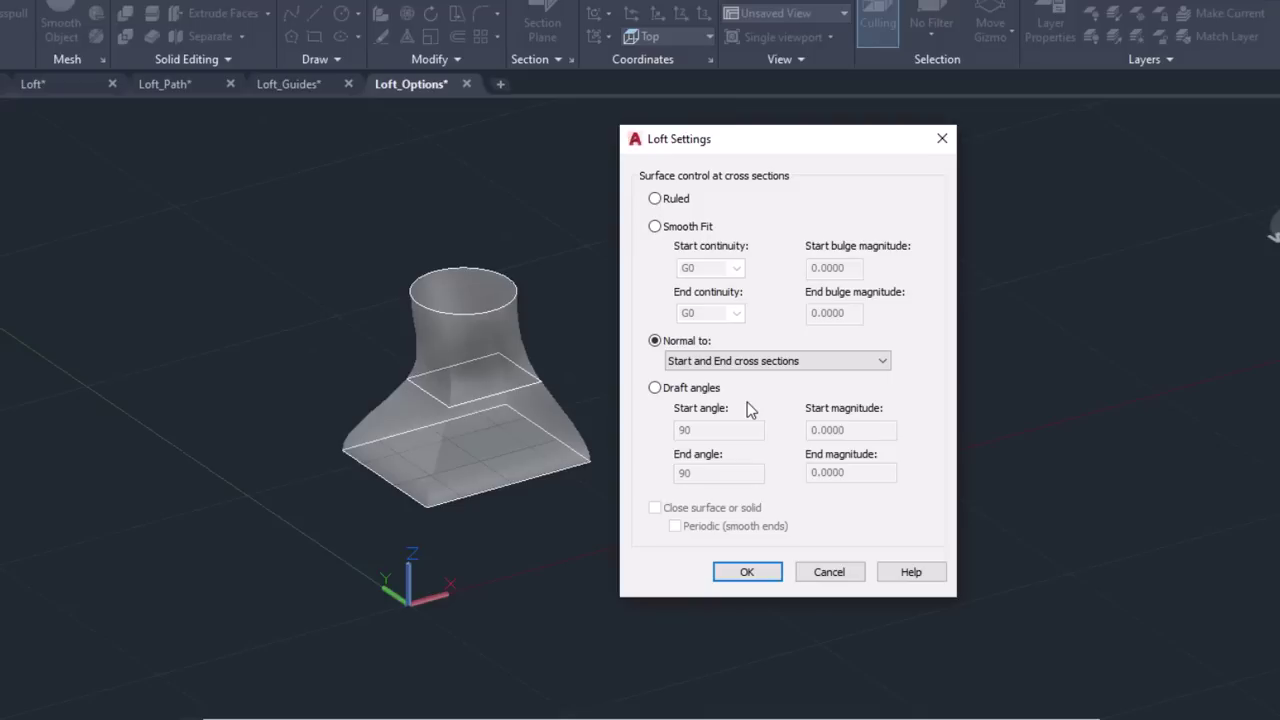
- Set the surface control to Draft angles with the default angles and magnitudes, and create the loft
{"action": "left_click", "coordinate": [657, 389]}
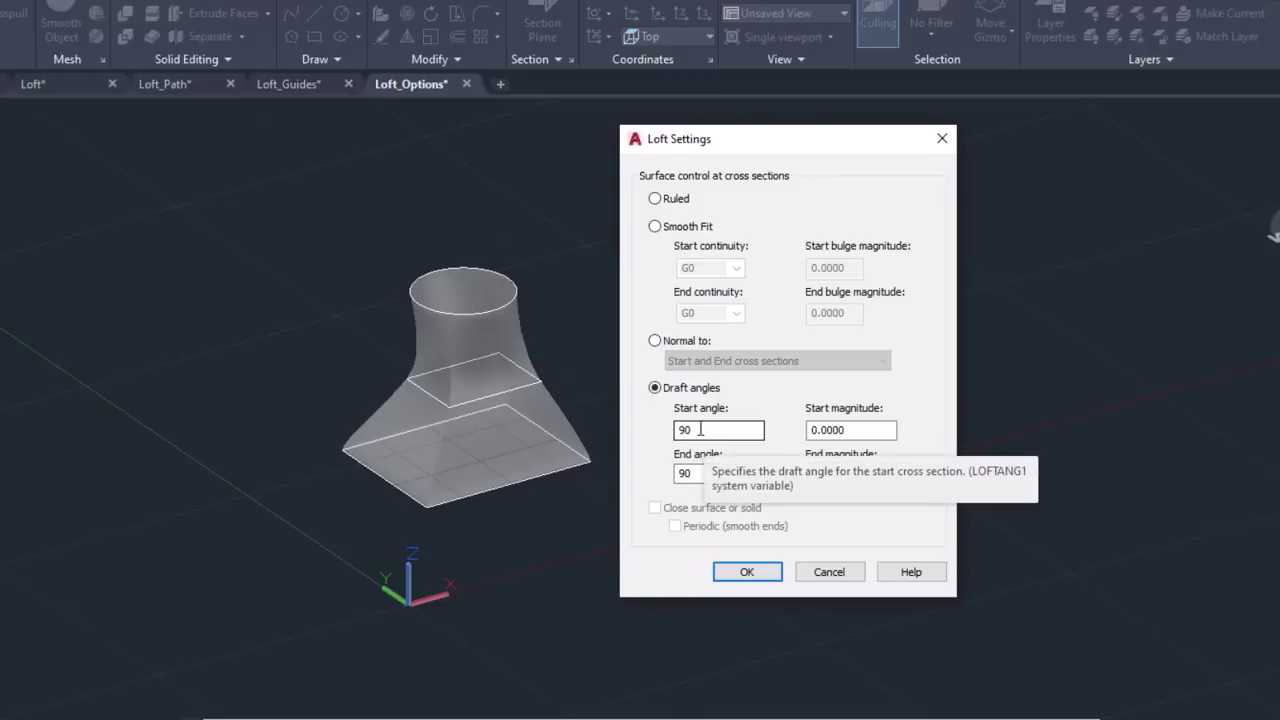
{"action": "left_click", "coordinate": [745, 572]}
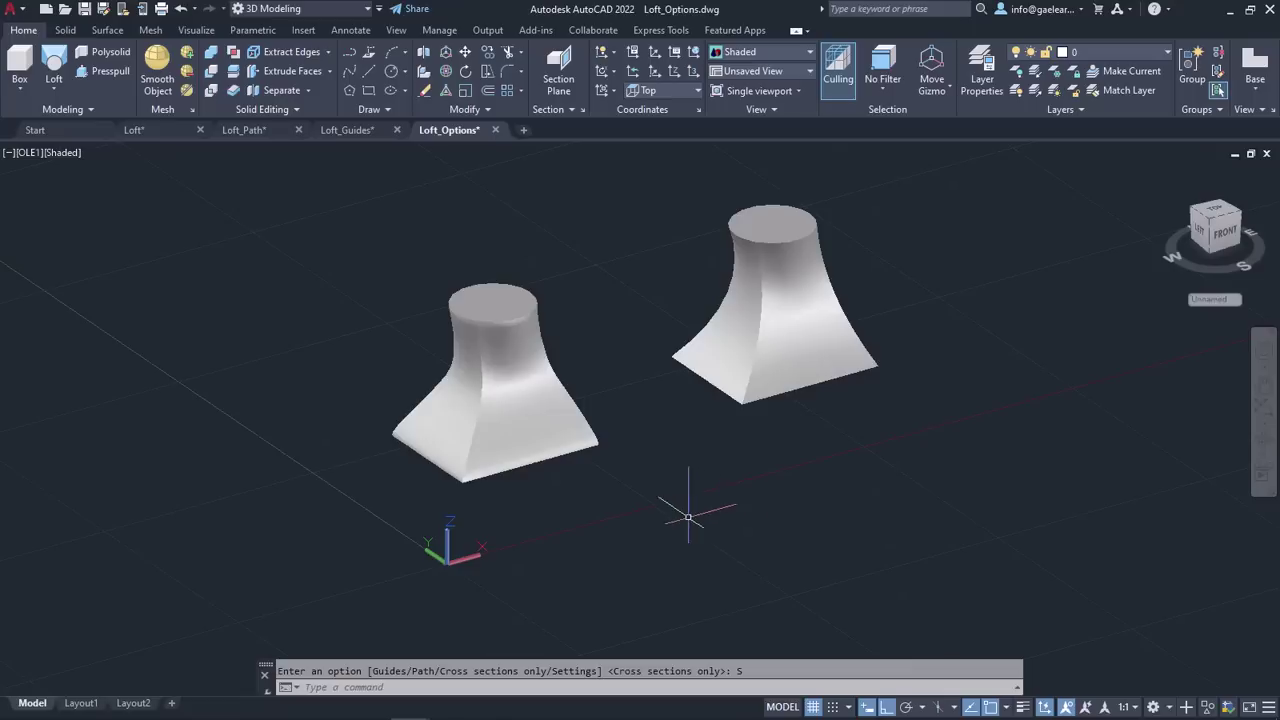
{"action": "key", "text": "Escape"}
- Change the finished loft's surface control to Ruled, and from there to Smooth Fit
{"action": "left_click", "coordinate": [577, 433]}
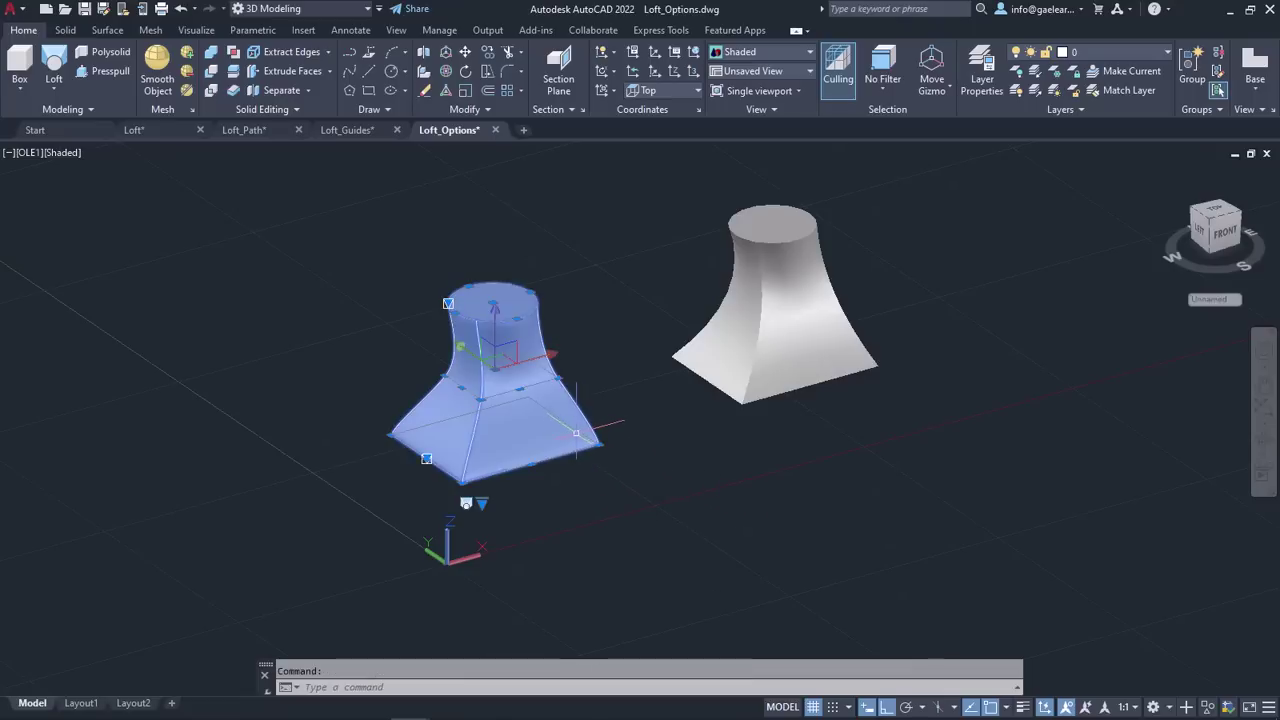
{"action": "left_click", "coordinate": [481, 503]}
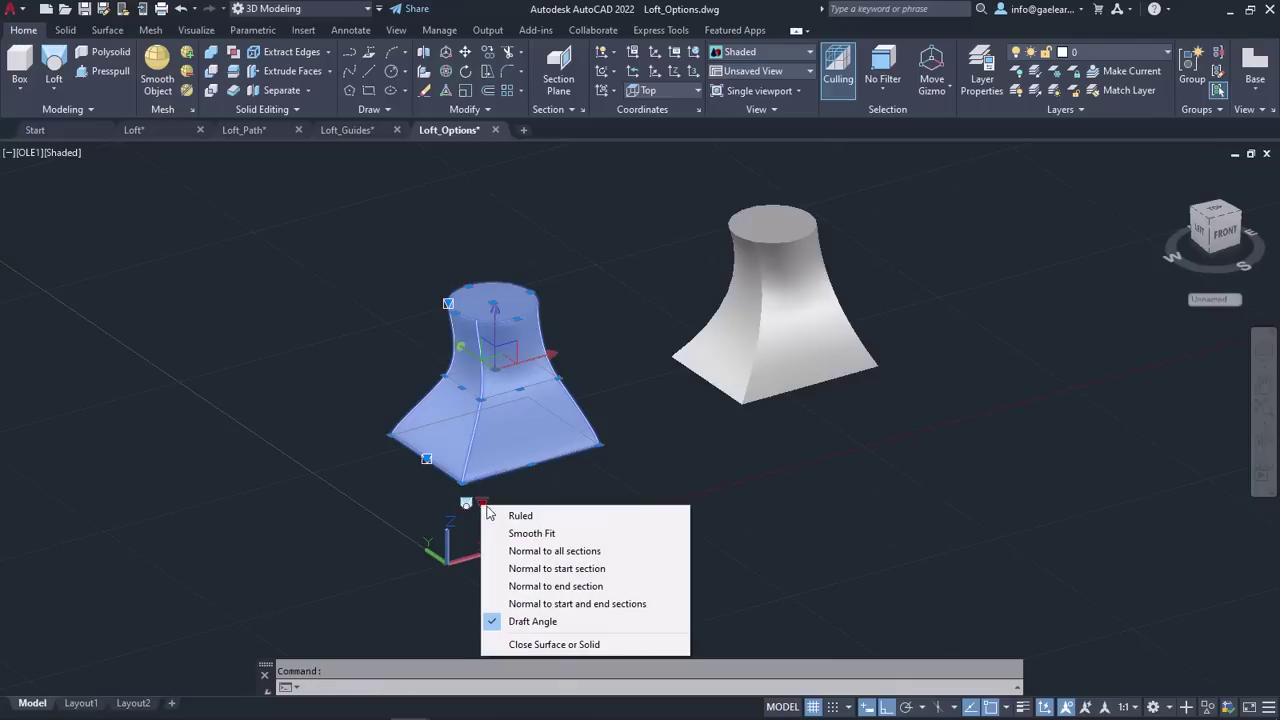
{"action": "left_click", "coordinate": [545, 520]}
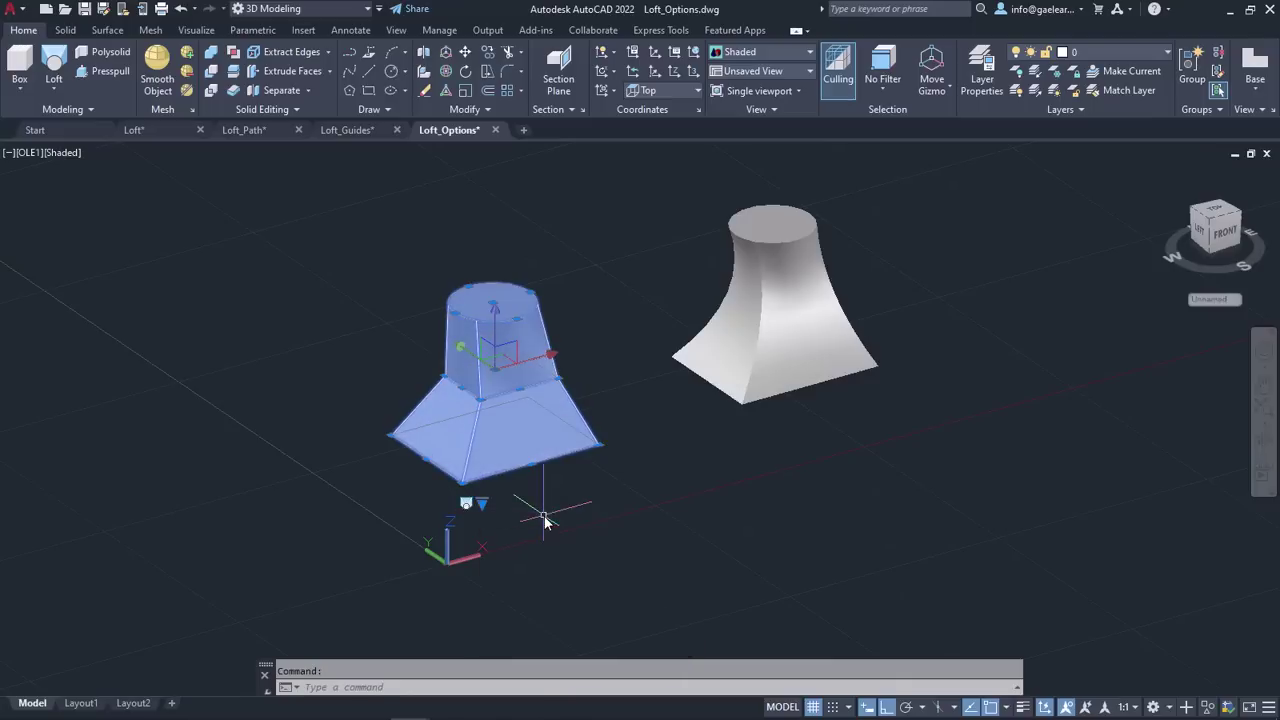
{"action": "left_click", "coordinate": [481, 503]}
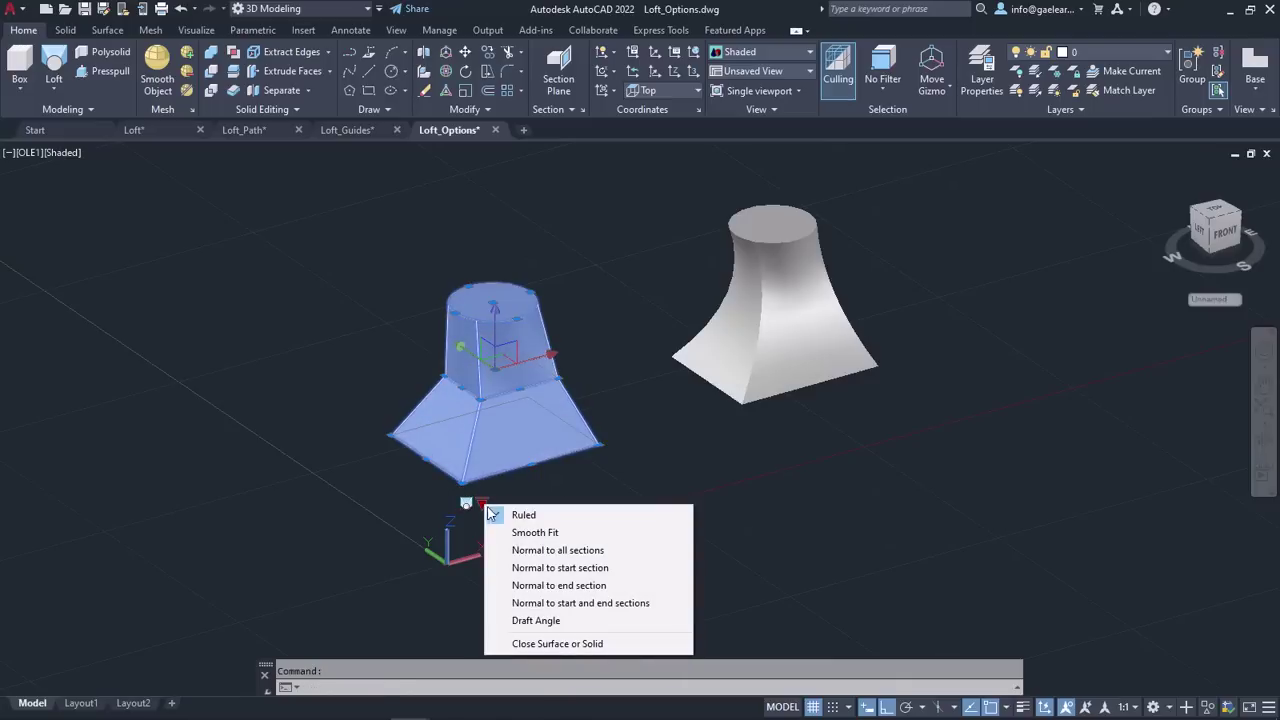
{"action": "left_click", "coordinate": [536, 533]}
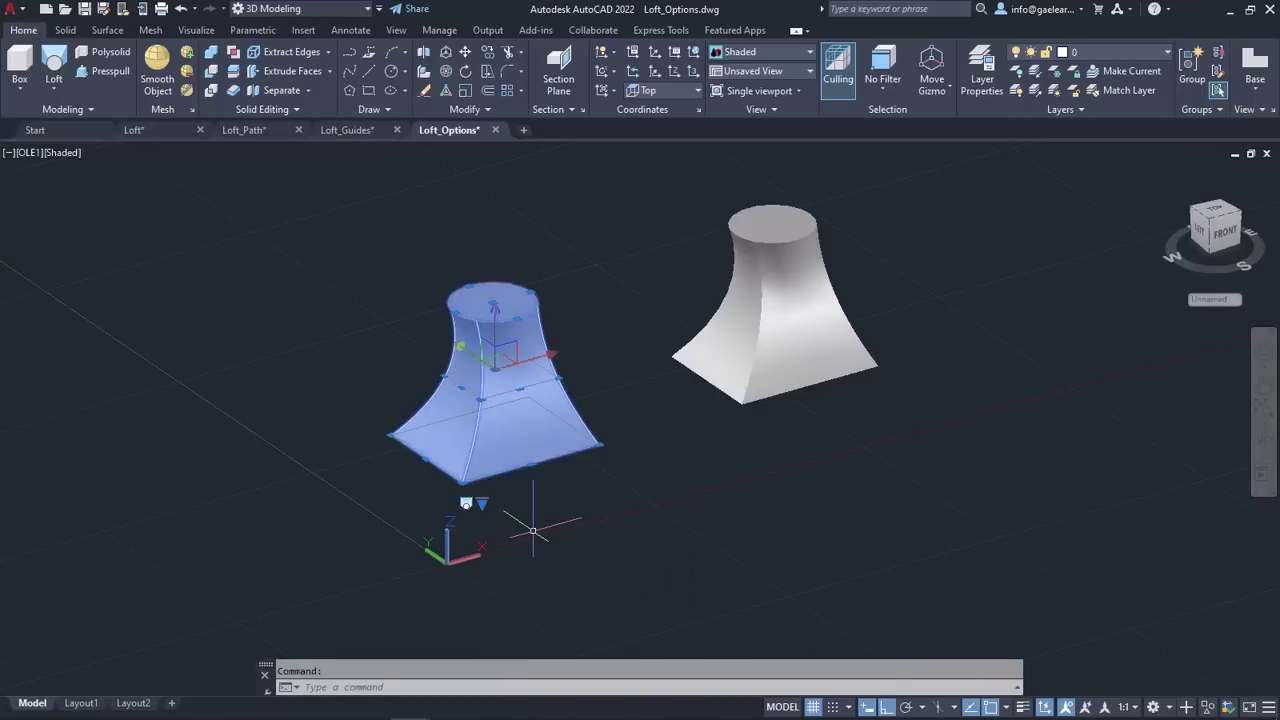